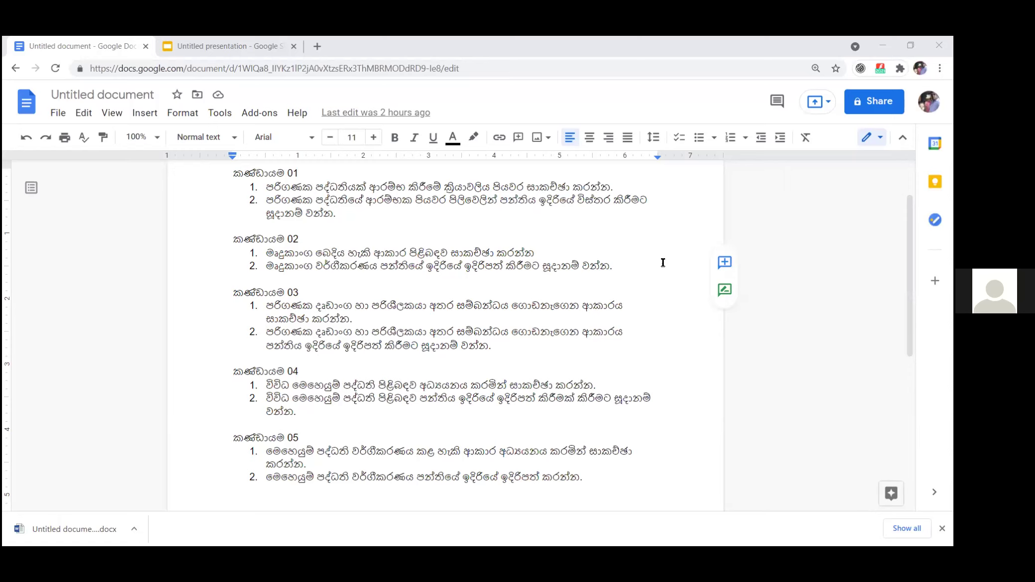
- Switch to the untitled presentation and name it "05.මෙහෙයුම් පද්ධති" while starting to share it
click(241, 46)
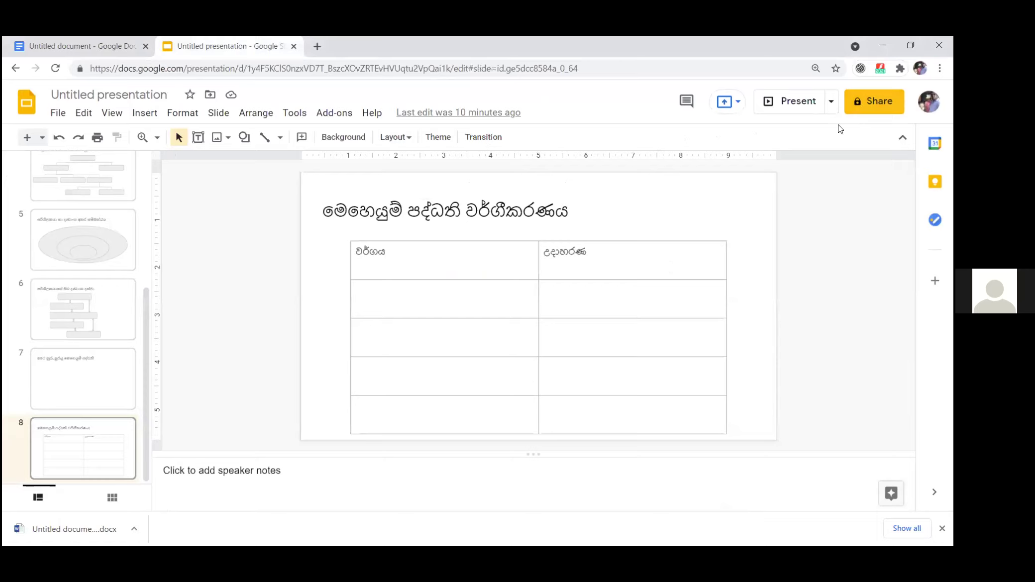
click(874, 101)
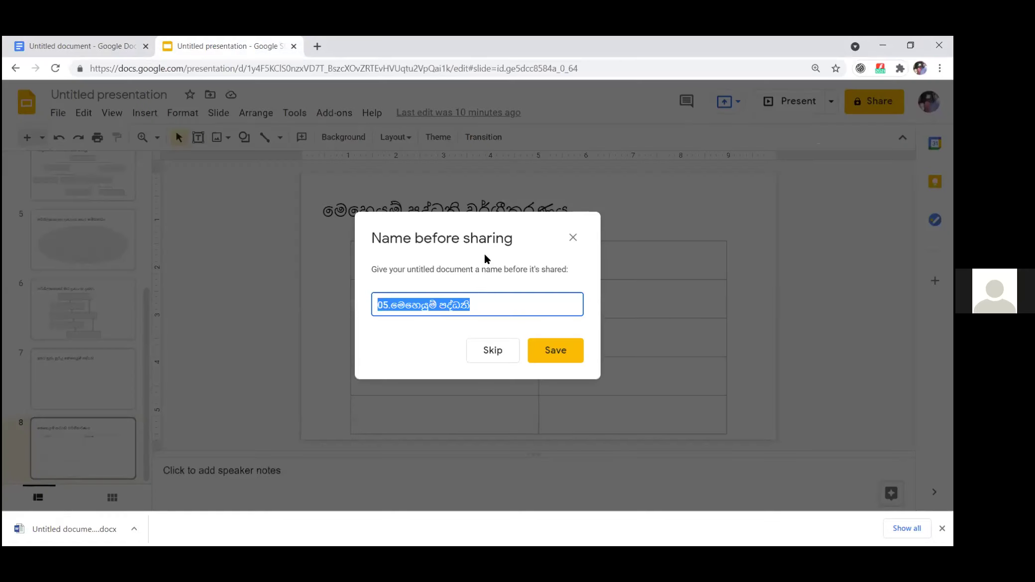
click(553, 361)
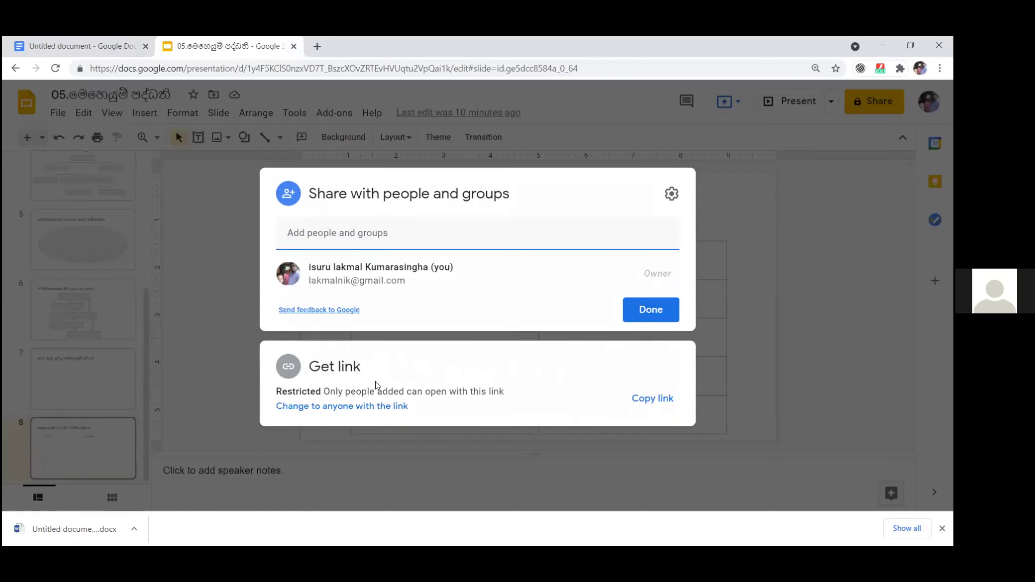
- Give anyone with the link Editor access to the presentation and copy the sharing link
click(370, 407)
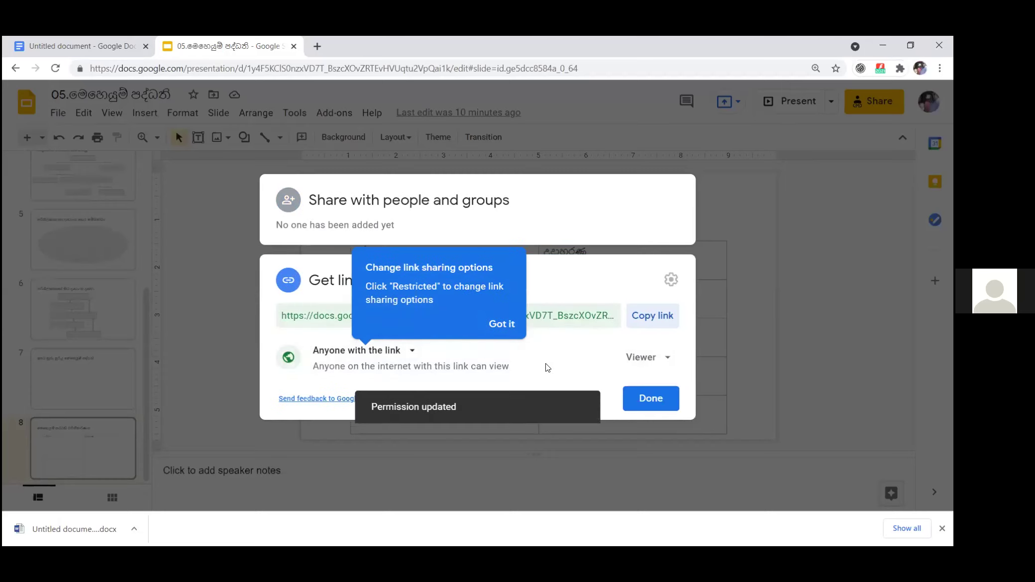
click(643, 366)
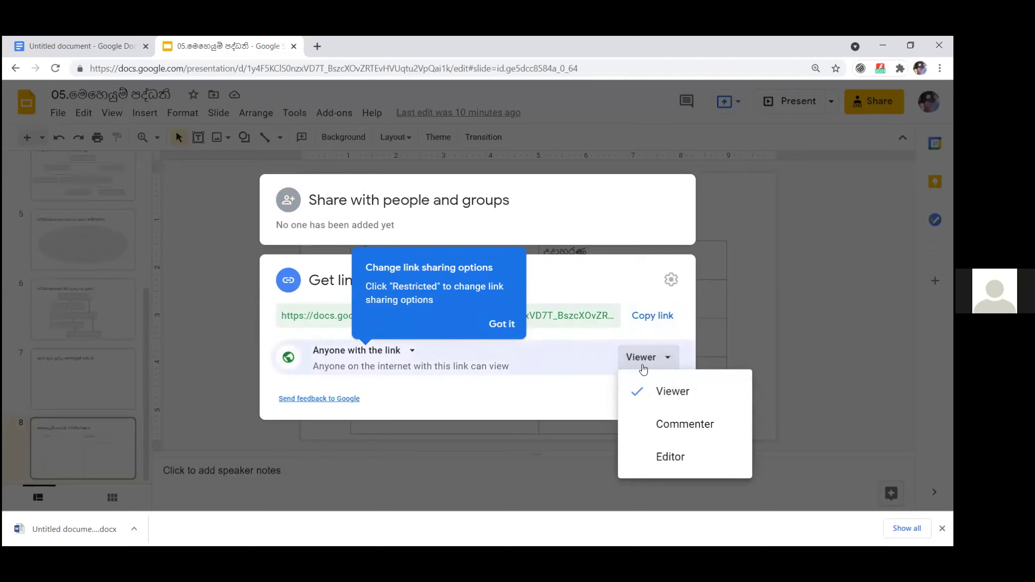
click(667, 457)
click(659, 323)
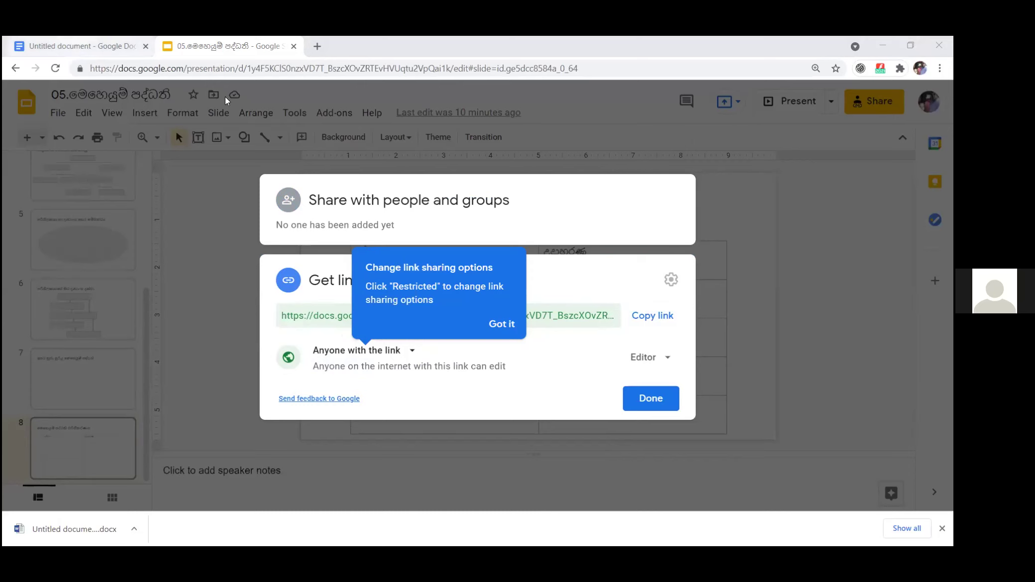
- Review the group tasks in the document and the presentation's slides, including slides 4 and 2
key(ctrl+Tab)
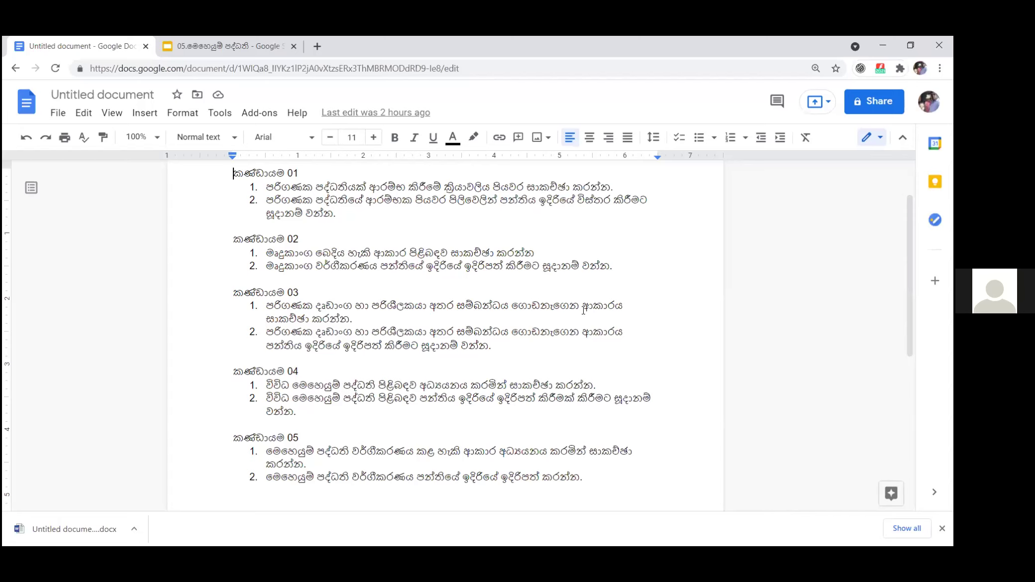
click(207, 44)
click(816, 281)
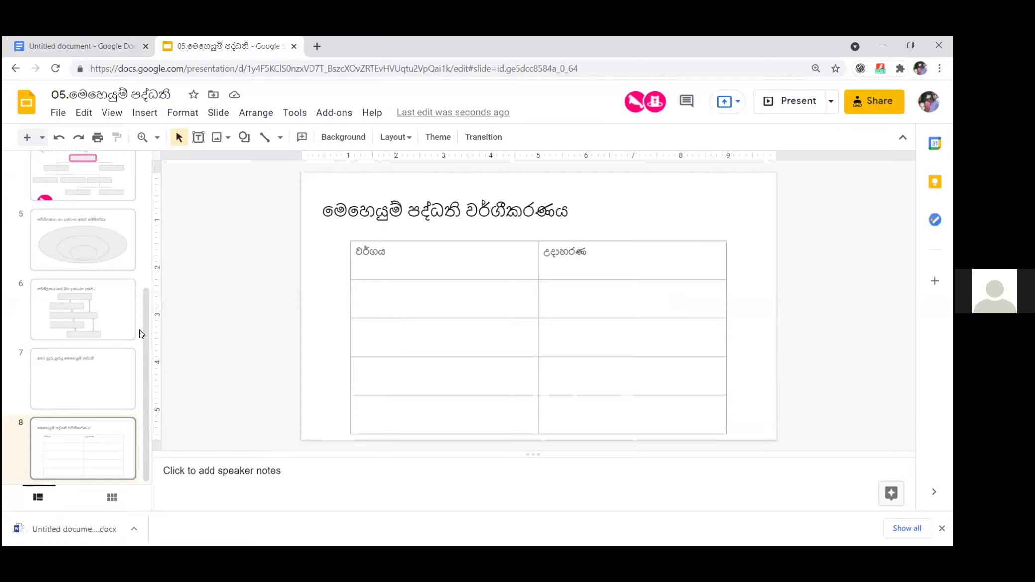
scroll(147, 332, up, 2)
scroll(147, 283, up, 5)
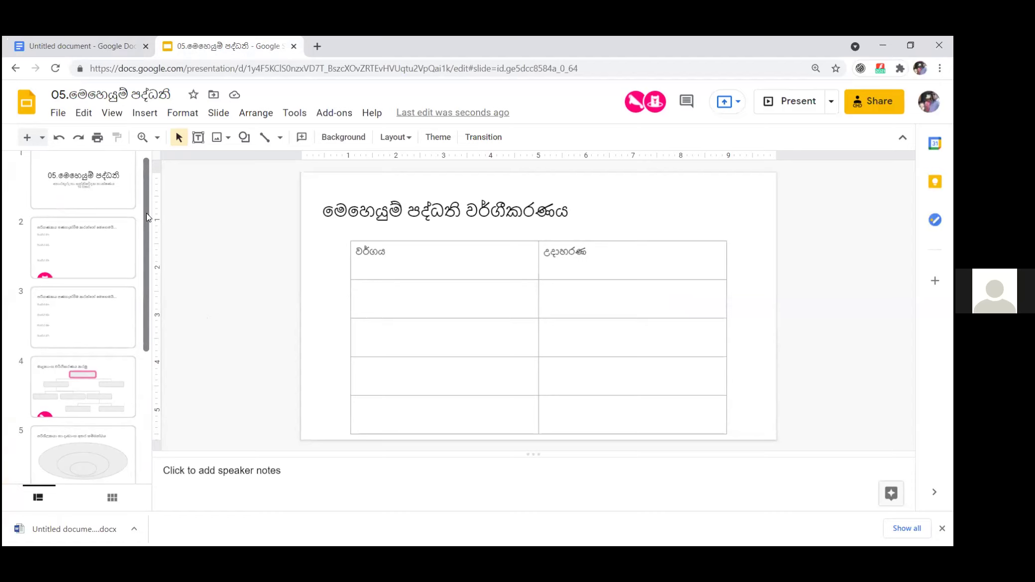
drag(147, 214, 159, 345)
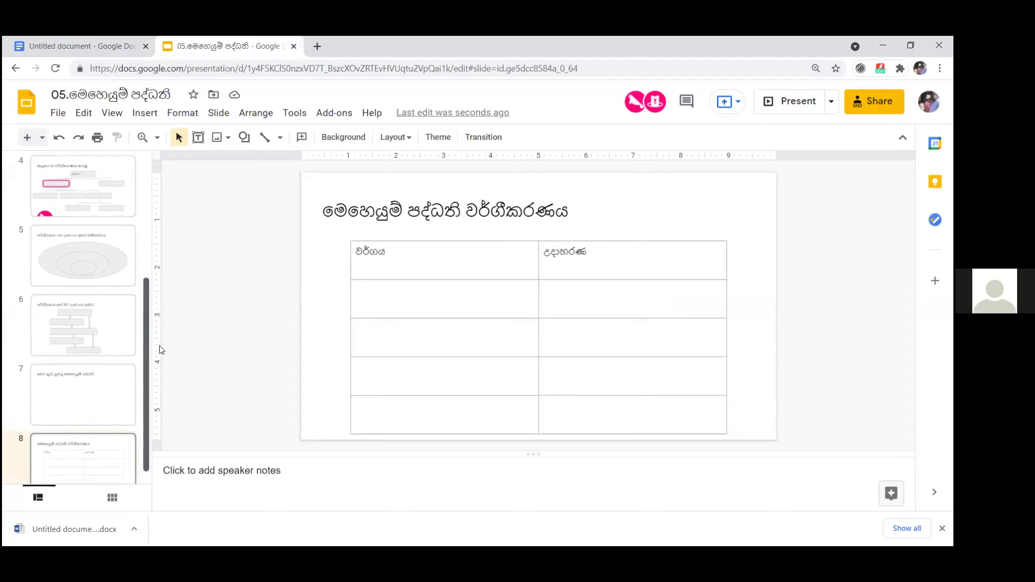
click(88, 50)
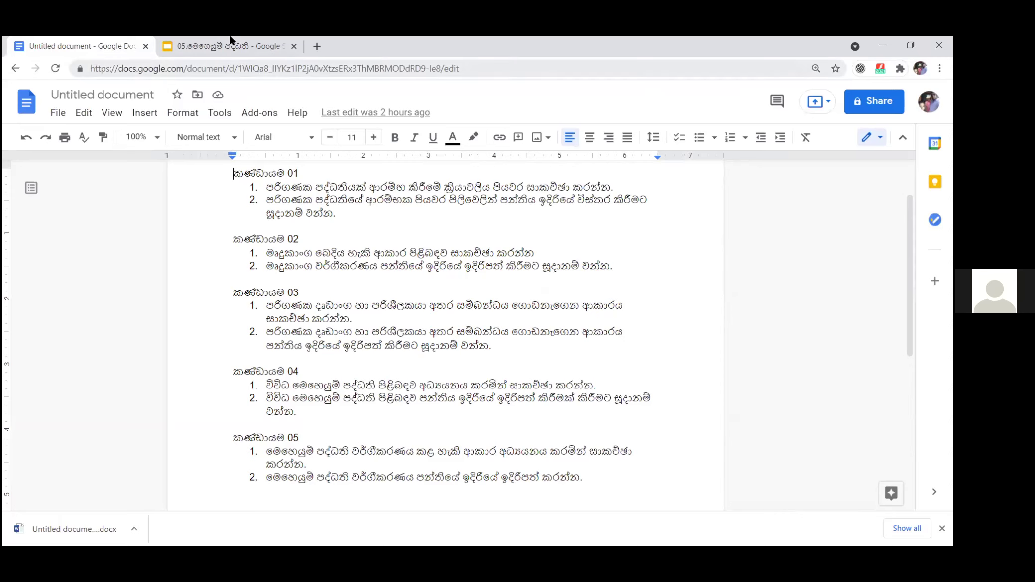
key(ctrl+Tab)
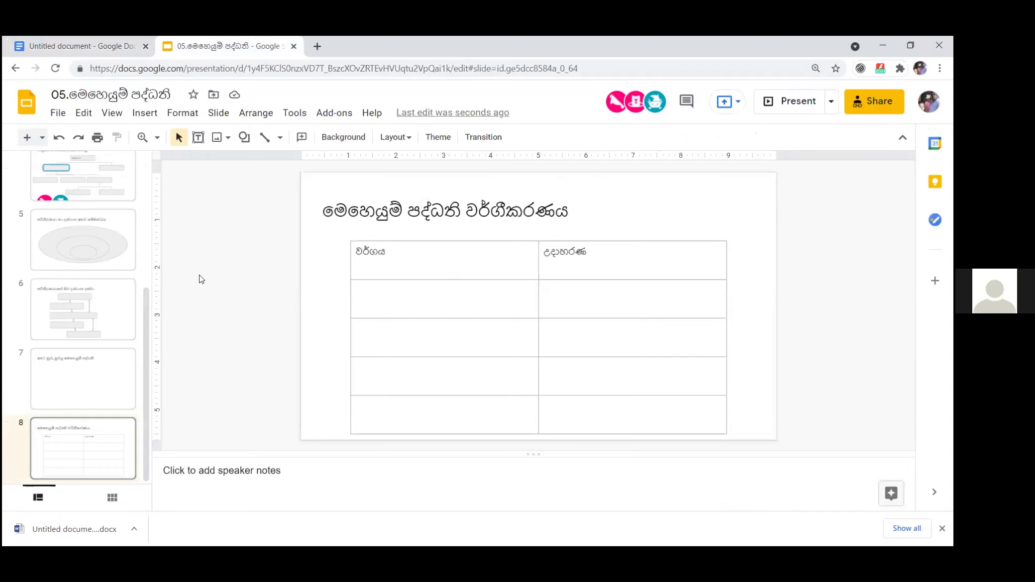
click(144, 157)
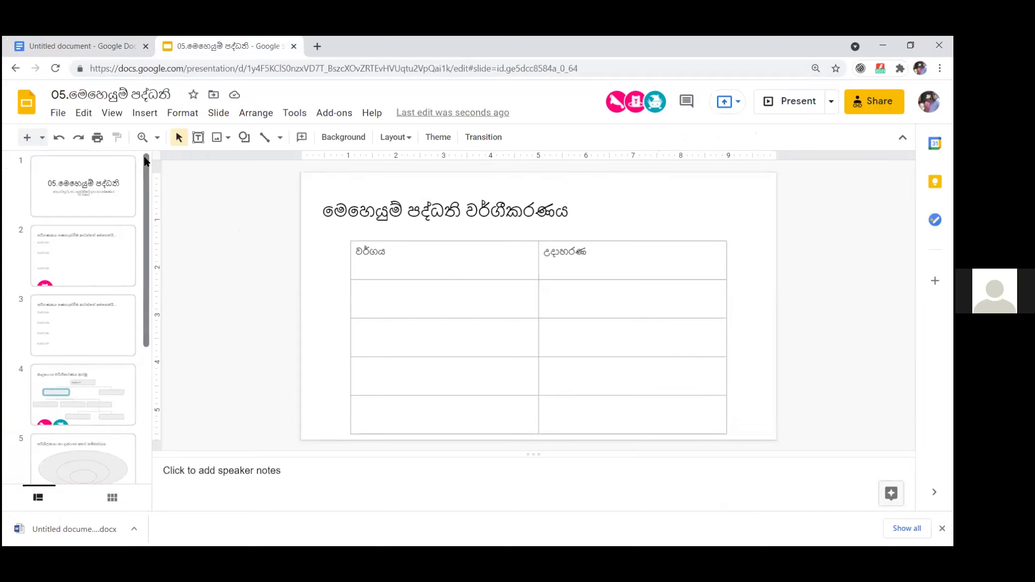
click(85, 385)
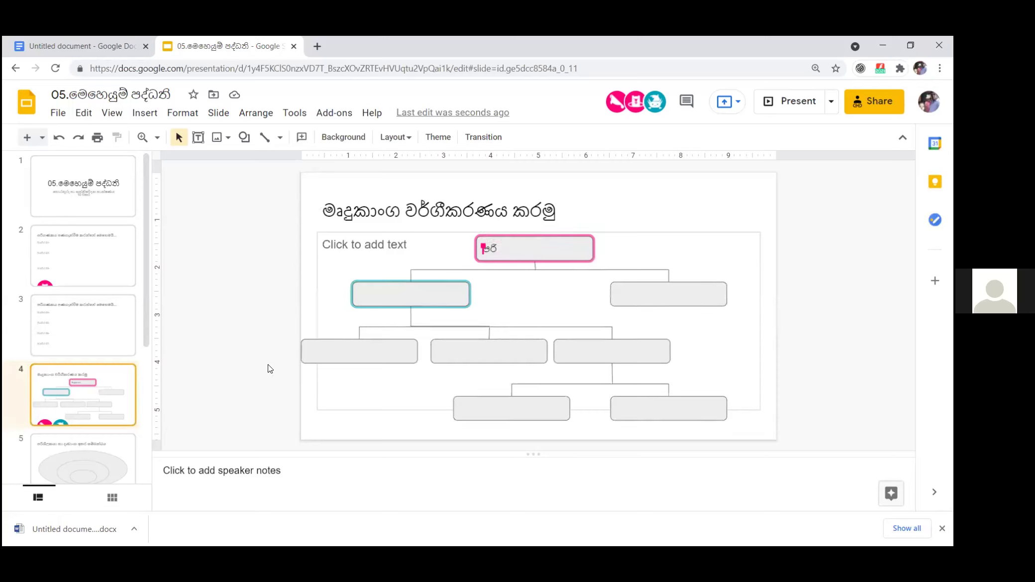
click(113, 275)
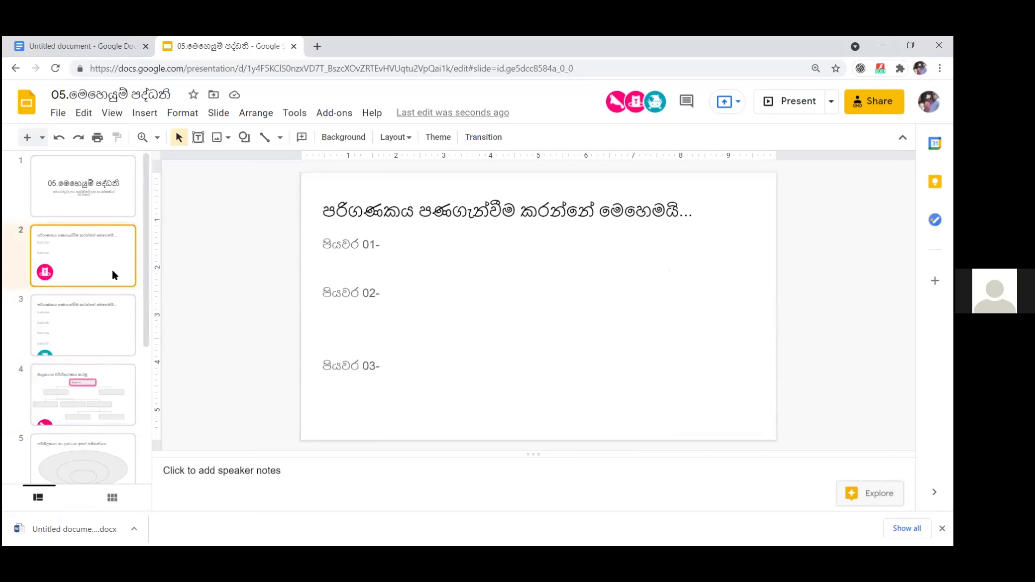
- On slide 4, replace the text in the topmost box of the classification diagram with "මෘදුකාංග"
click(98, 375)
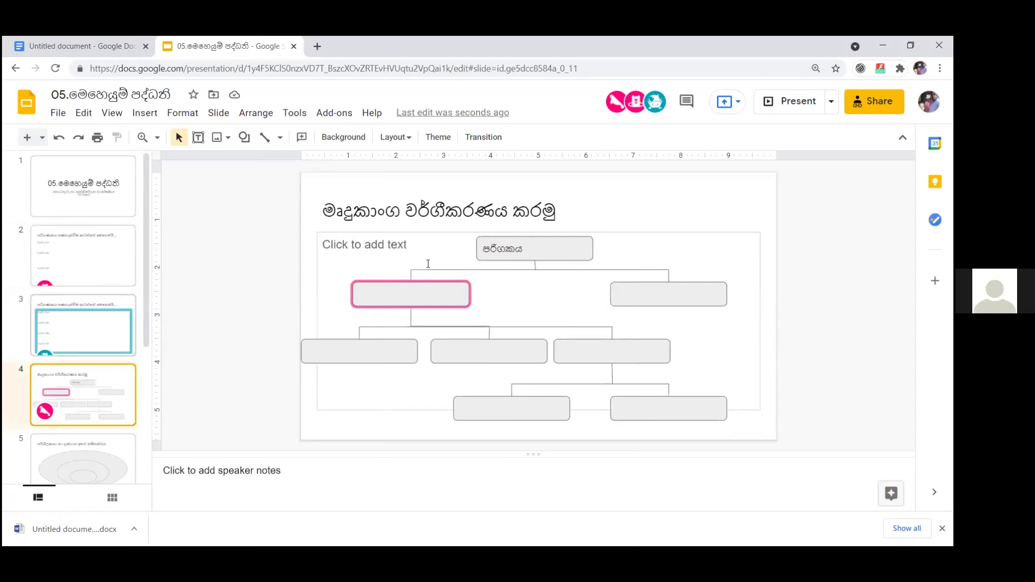
click(529, 249)
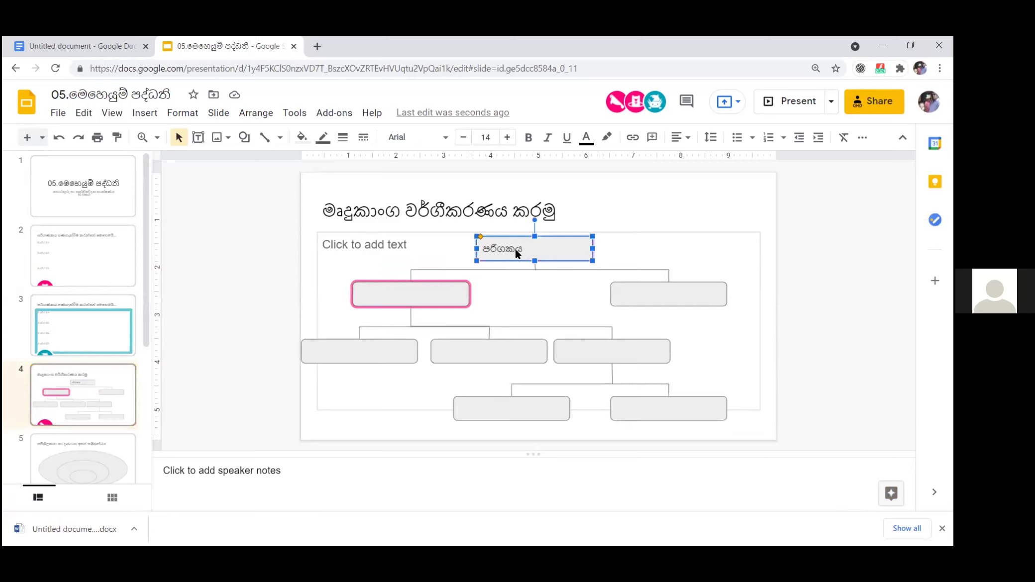
click(515, 249)
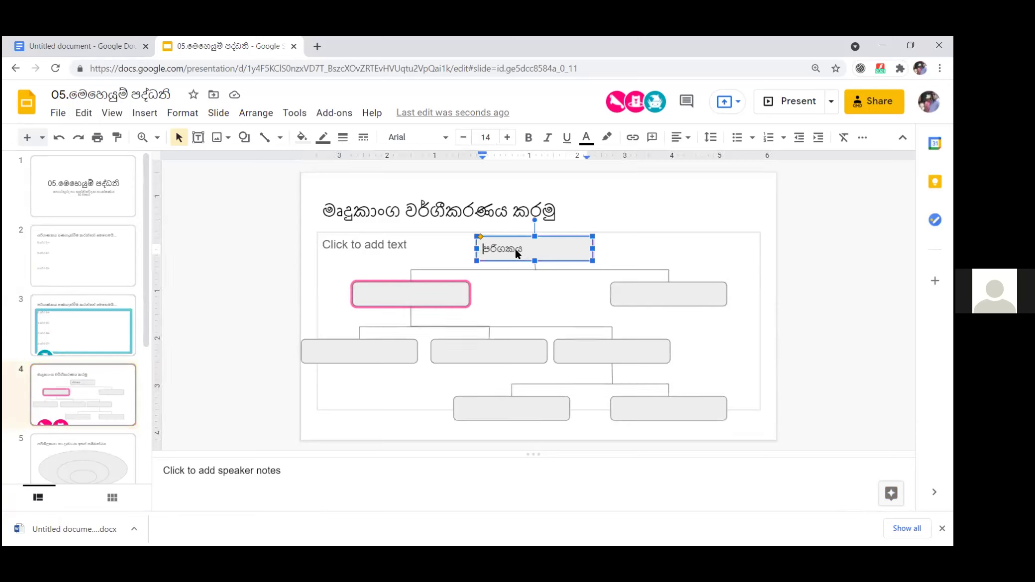
key(Delete)
key(Delete)
key(Delete)
key(Delete)
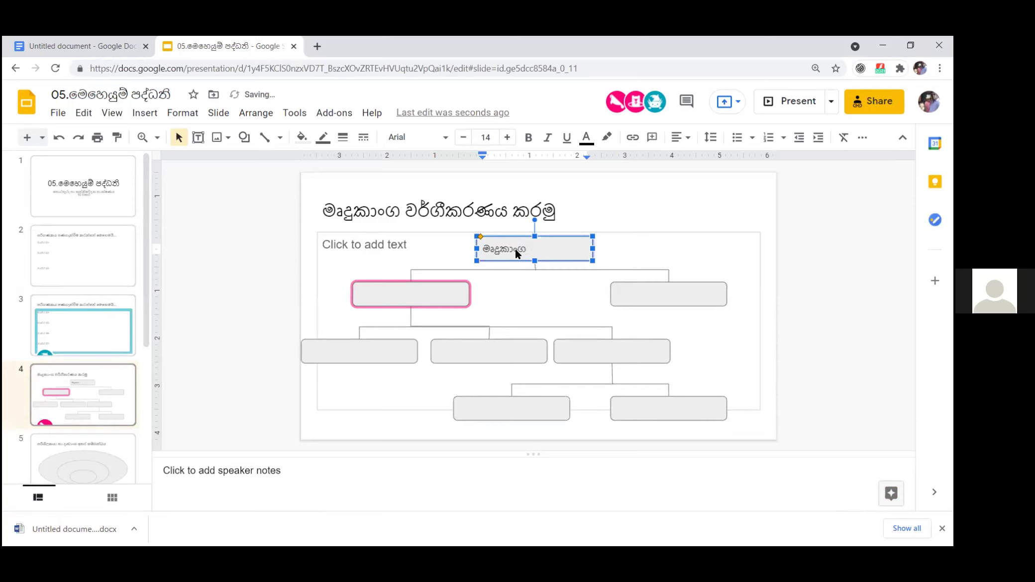
click(747, 350)
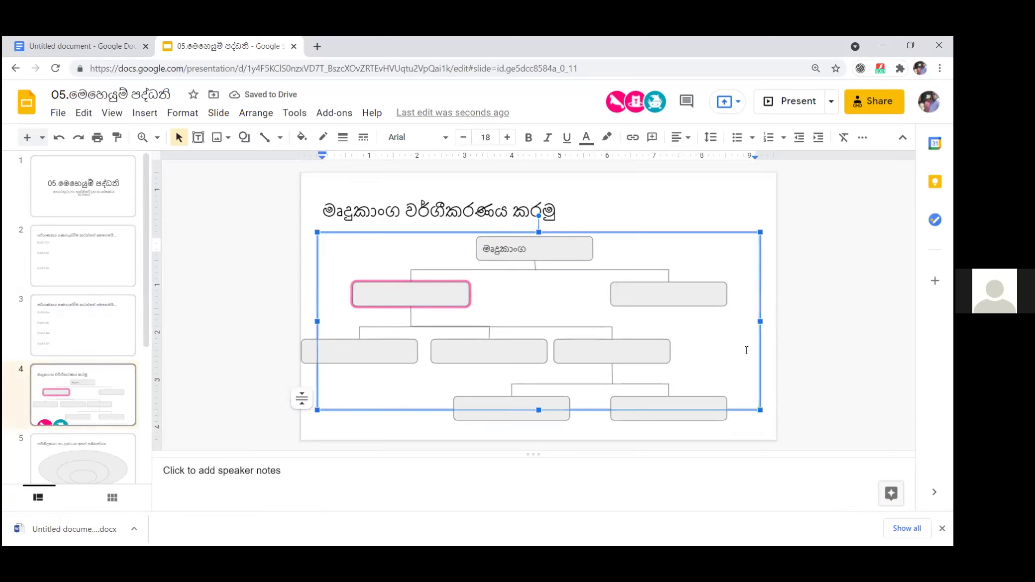
click(824, 334)
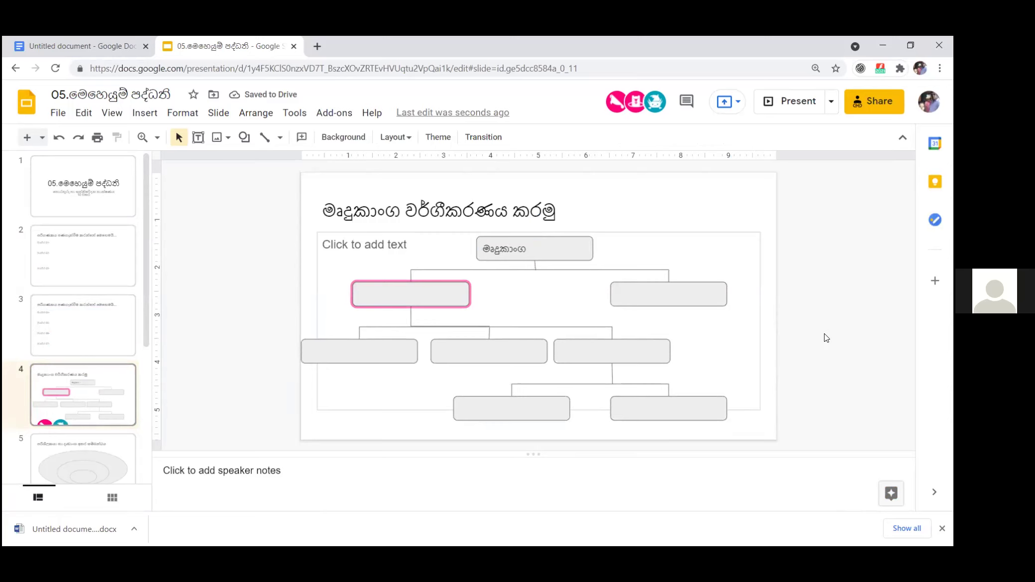
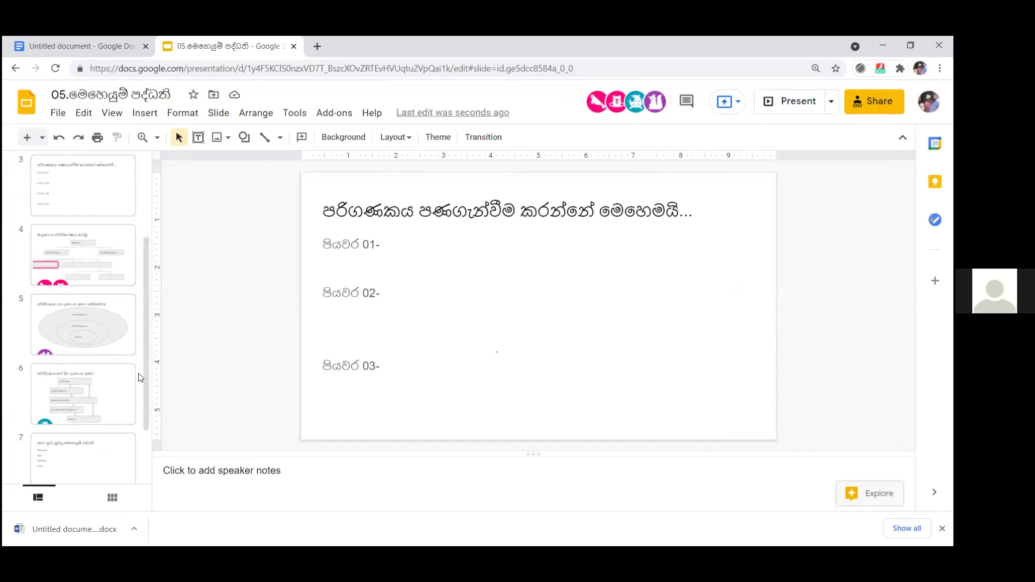
- Open voice typing for the speaker notes of slide 2
drag(143, 370, 130, 264)
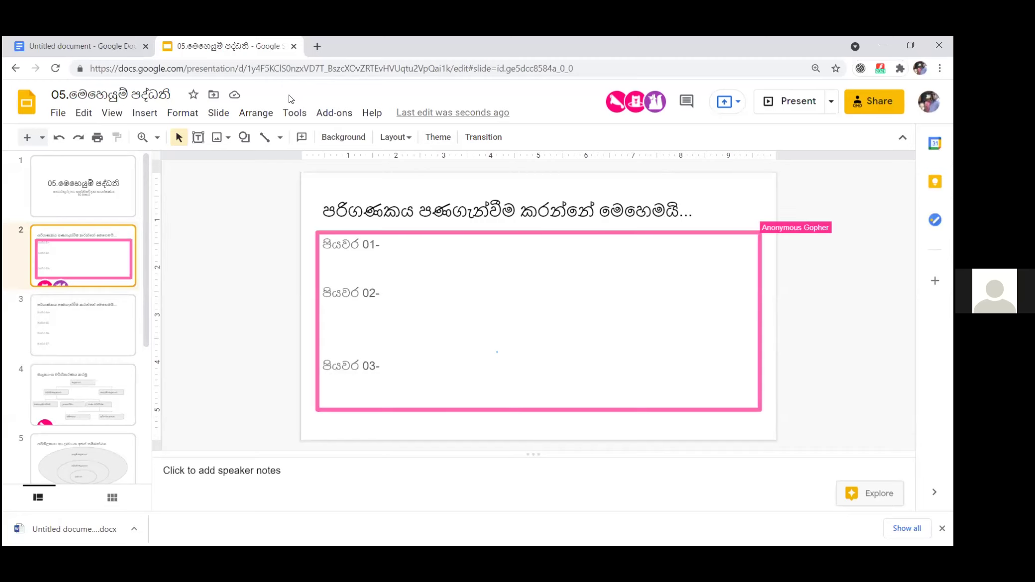
click(293, 114)
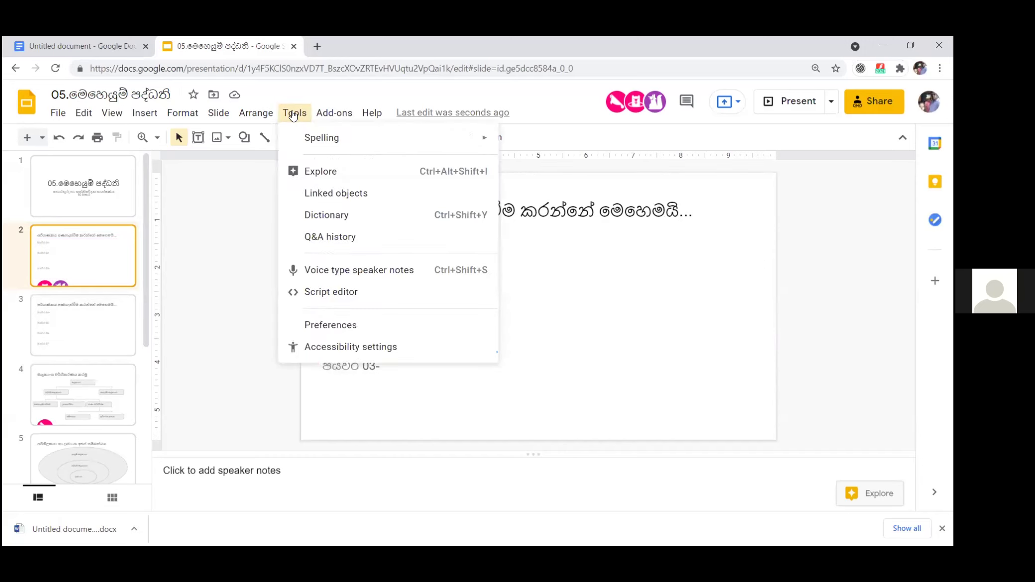
click(334, 275)
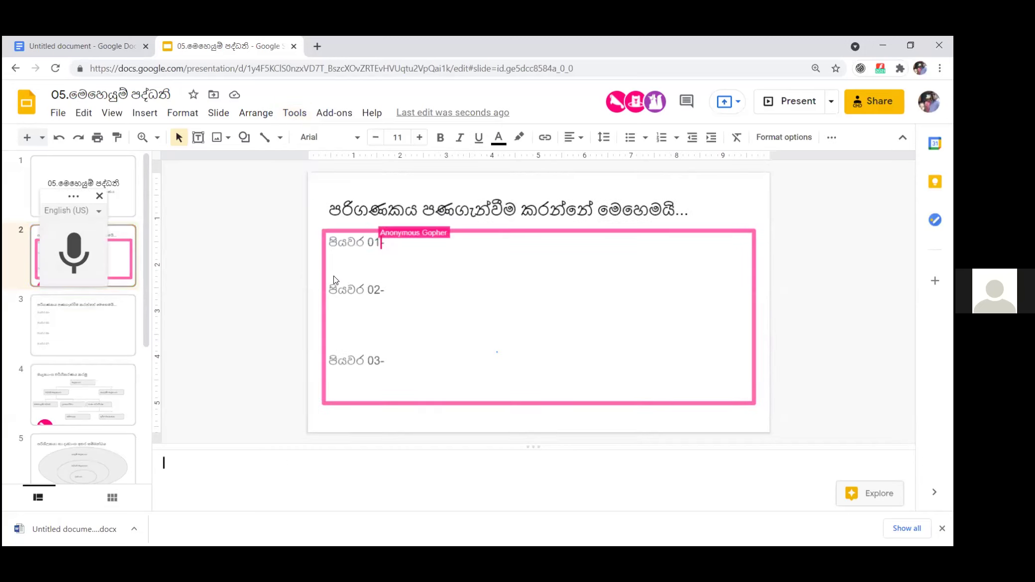
- Set the voice typing language to සිංහල (Sinhala)
click(69, 210)
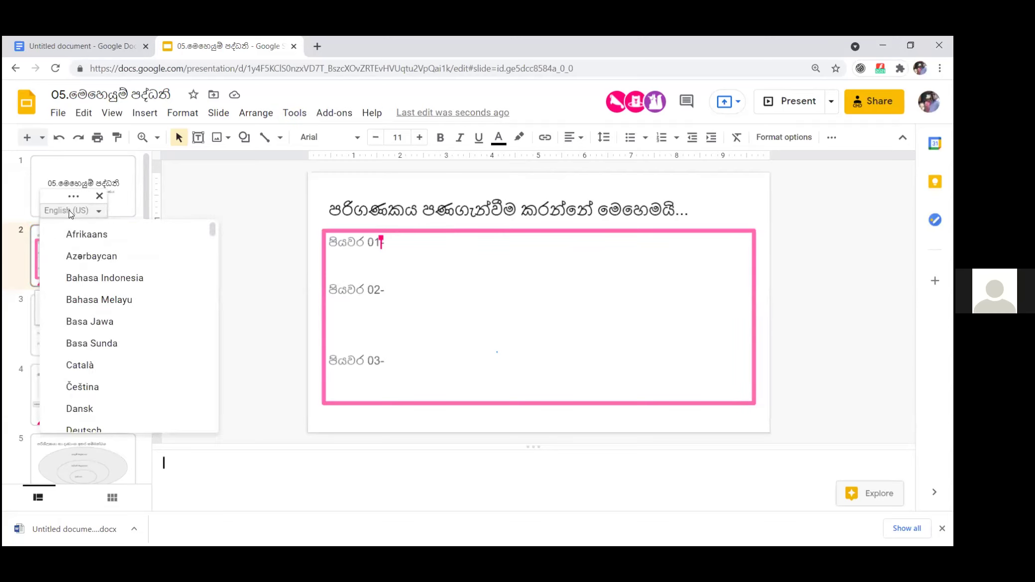
key(Down)
key(Down)
key(Down)
key(Down)
key(Down)
key(Down)
key(Down)
key(Down)
key(Down)
key(Down)
key(Down)
key(Down)
key(Down)
key(Down)
key(Down)
key(Down)
key(Down)
key(Down)
key(Down)
key(Down)
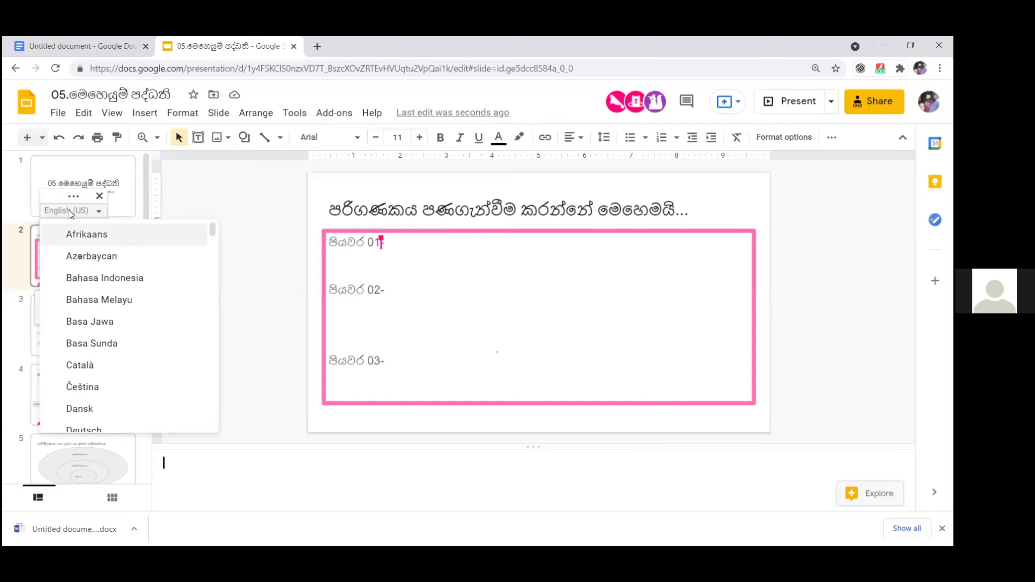
key(Down)
key(Down)
key(Down)
key(Down)
key(Down)
key(Down)
key(Down)
key(Down)
key(Down)
key(Down)
key(Down)
key(Down)
key(Down)
key(Down)
key(Down)
key(Down)
key(Down)
key(Down)
key(Down)
key(Down)
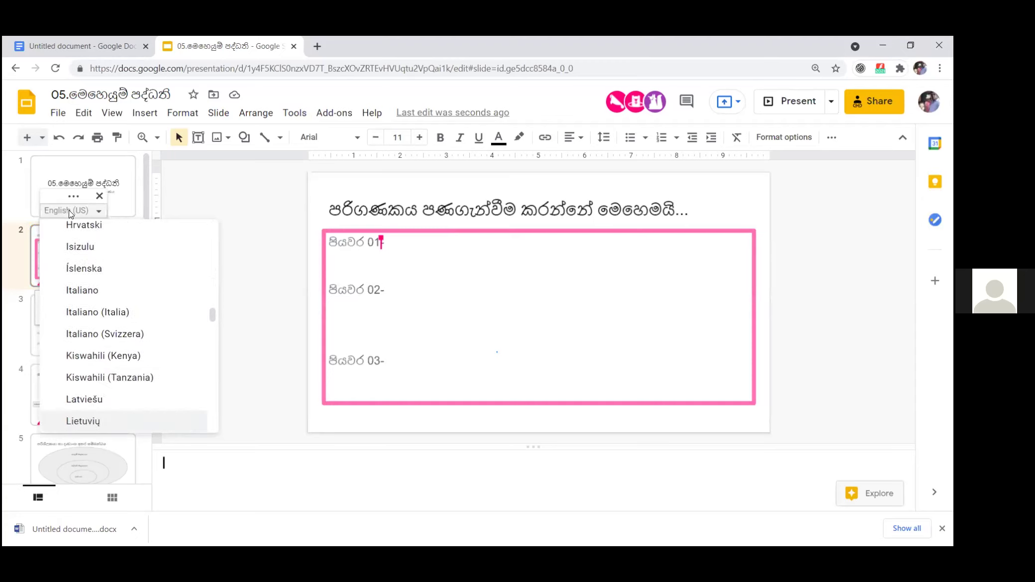
key(Down)
key(Down)
key(Down)
key(Down)
key(Down)
key(Down)
key(Down)
key(Down)
key(Down)
key(Down)
key(Down)
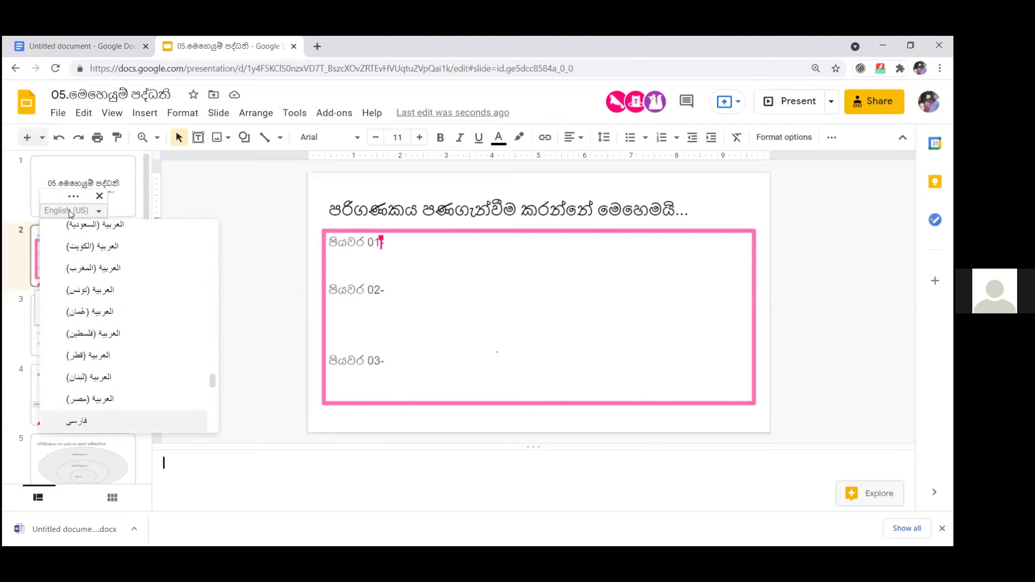
key(Down)
key(Down)
key(Down)
key(Down)
key(Down)
key(Down)
key(Down)
key(Down)
key(Down)
key(Down)
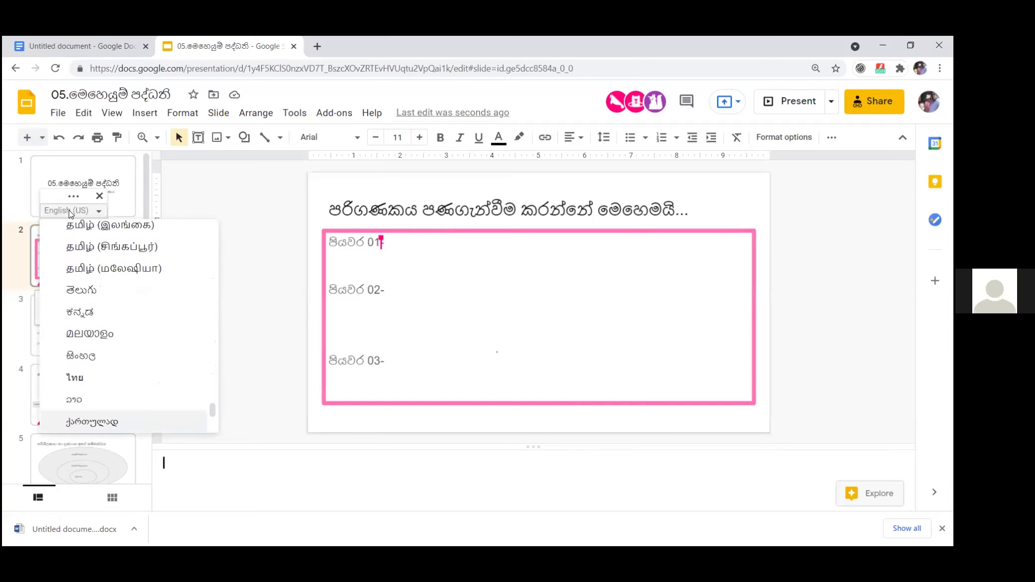
click(80, 355)
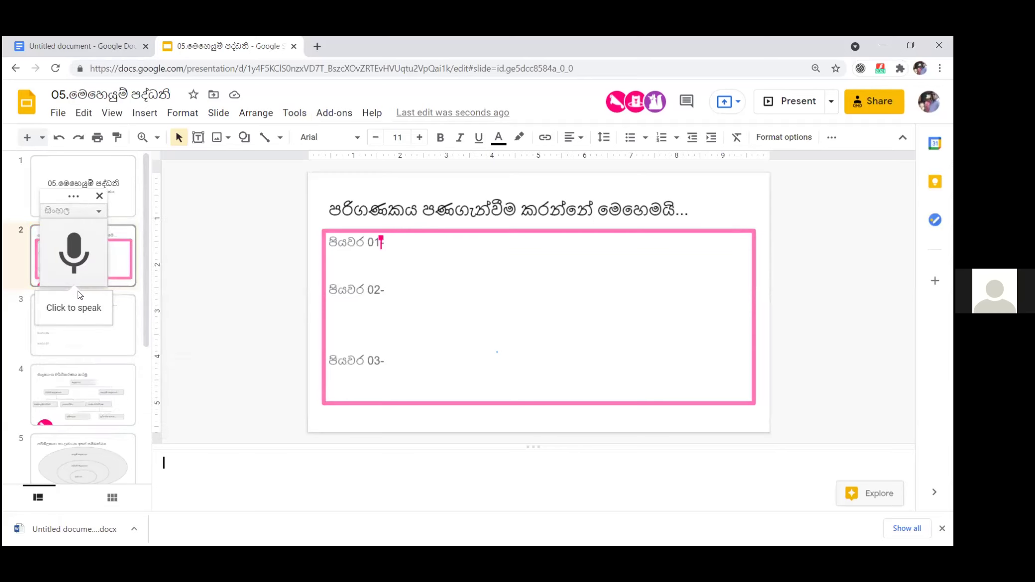
- Try dictating Sinhala text into slide 2's speaker notes and delete the dictated words
click(74, 259)
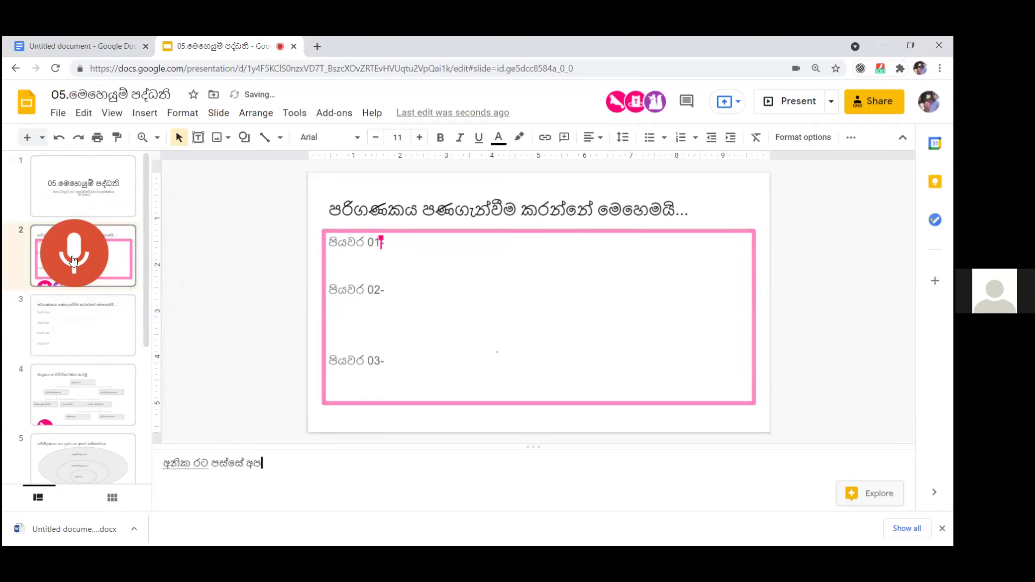
key(BackSpace)
key(BackSpace)
key(BackSpace)
key(BackSpace)
key(BackSpace)
key(BackSpace)
key(BackSpace)
key(BackSpace)
key(BackSpace)
key(BackSpace)
key(BackSpace)
key(BackSpace)
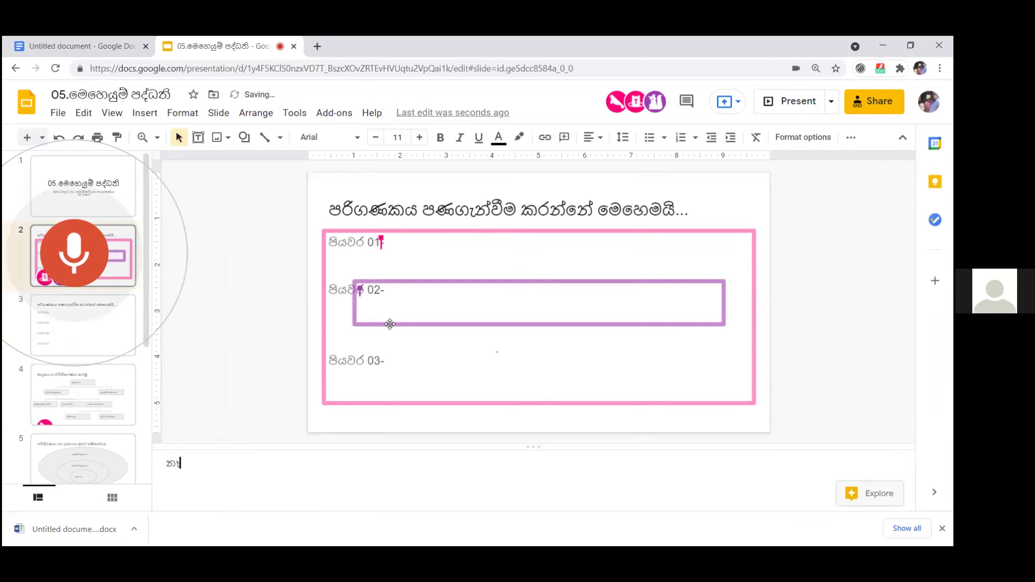
- Try dictating a longer Sinhala passage into slide 2's speaker notes, delete the dictated text and close voice typing
click(413, 246)
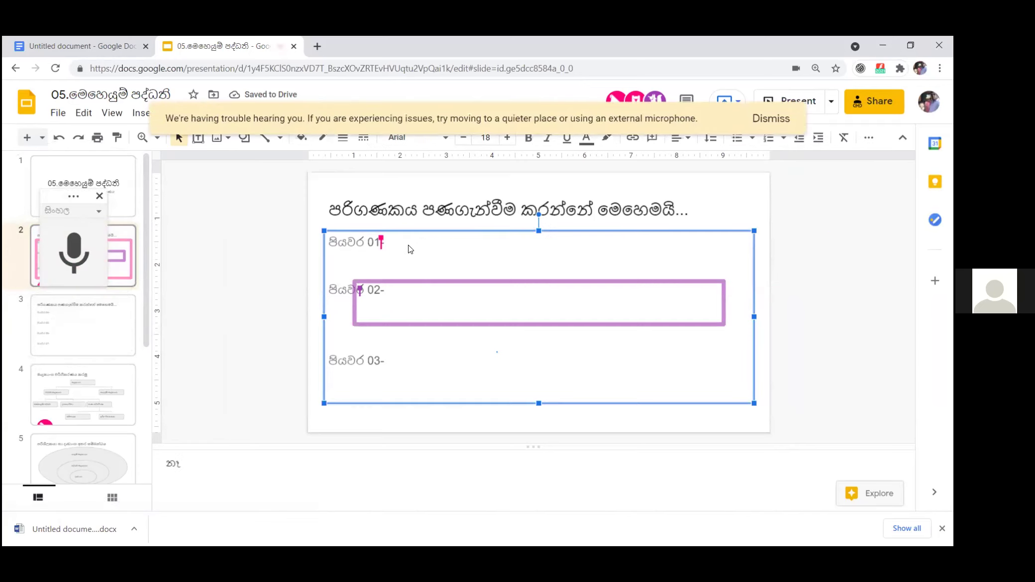
click(392, 242)
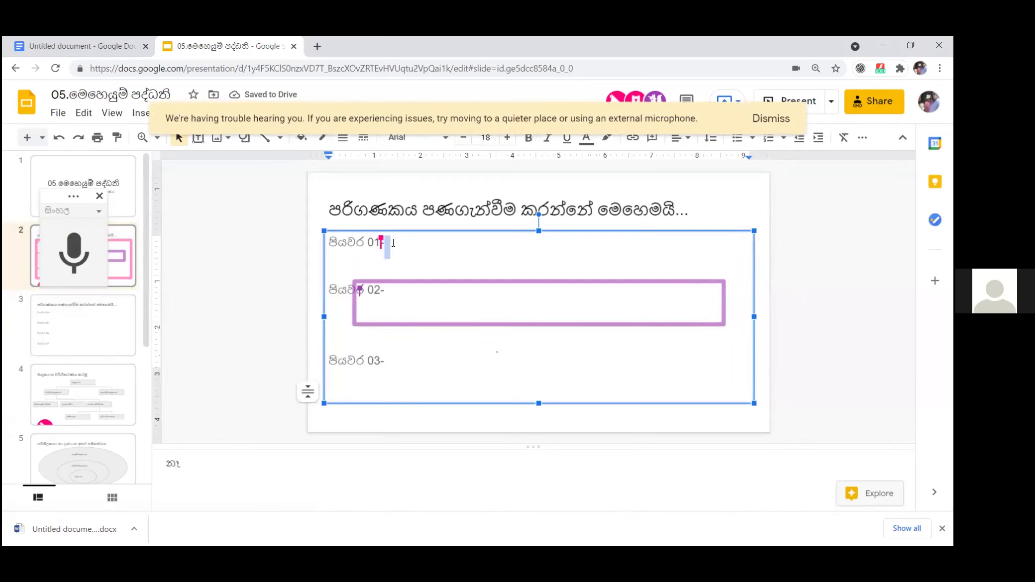
click(82, 252)
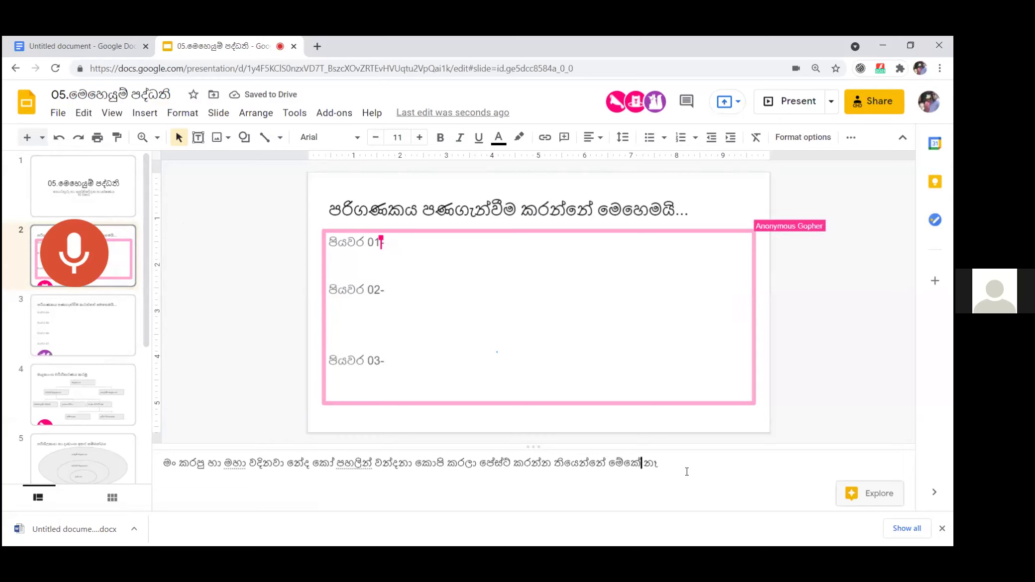
key(ctrl+a)
key(BackSpace)
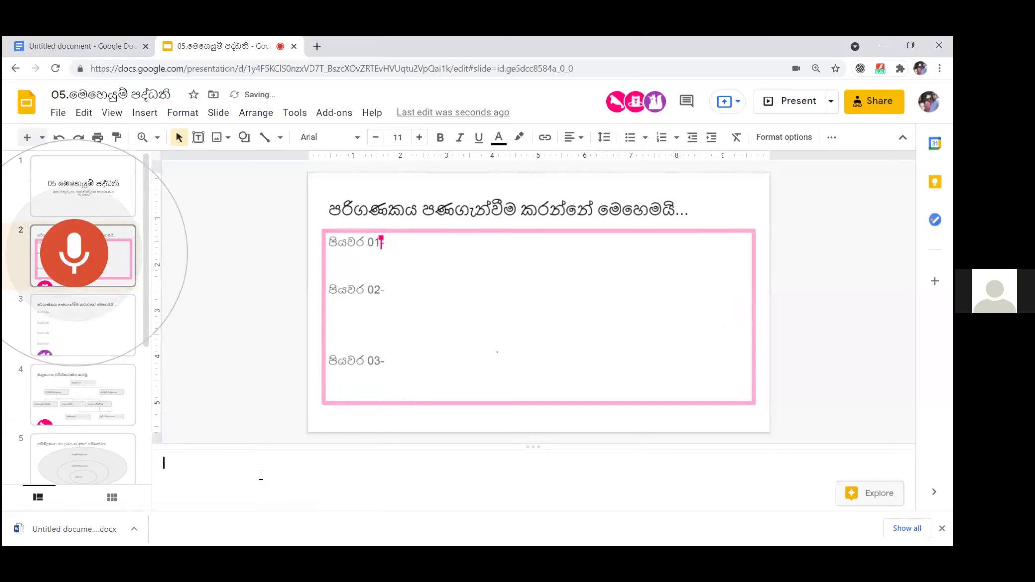
key(BackSpace)
key(BackSpace)
key(BackSpace)
key(BackSpace)
key(BackSpace)
key(BackSpace)
key(BackSpace)
key(BackSpace)
key(BackSpace)
key(BackSpace)
key(BackSpace)
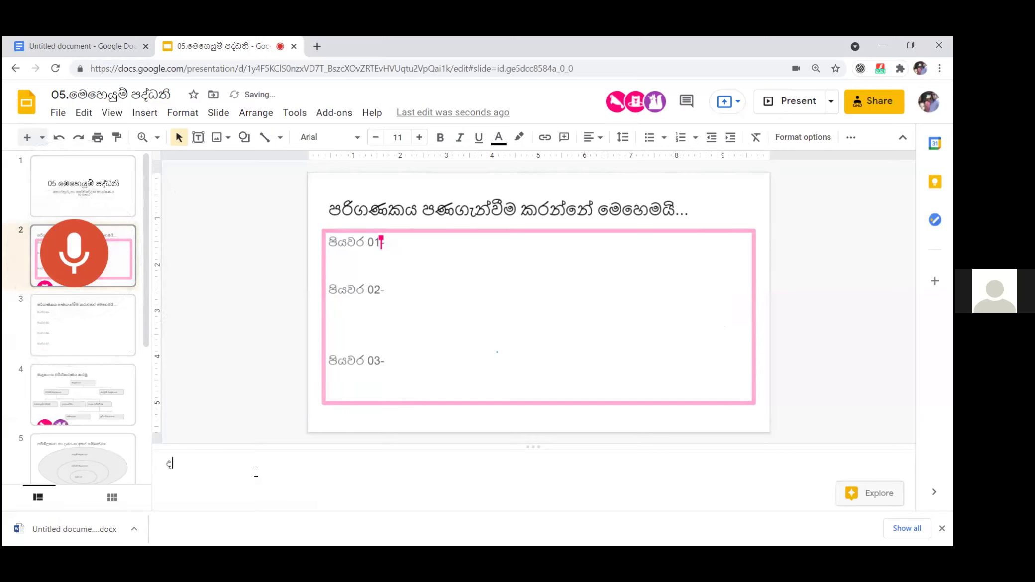
click(91, 267)
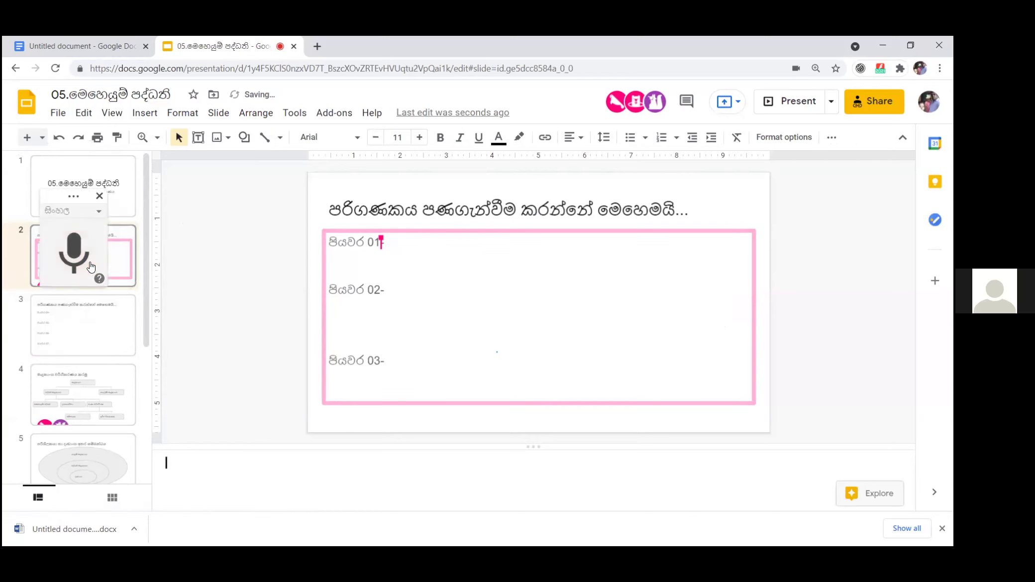
click(100, 196)
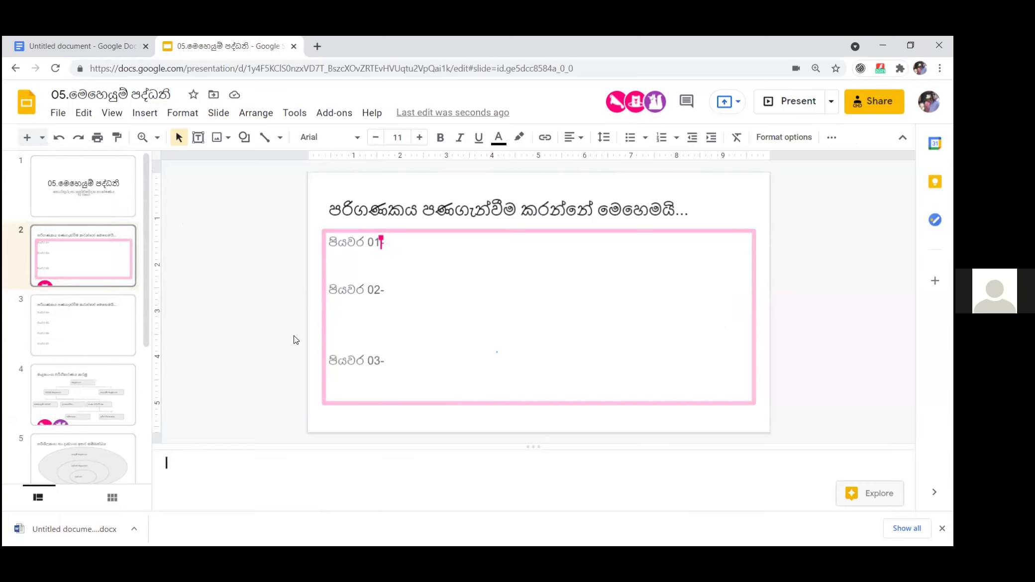
- Reopen voice typing for slide 2, dictate "නබි" into the speaker notes and close voice typing
click(486, 252)
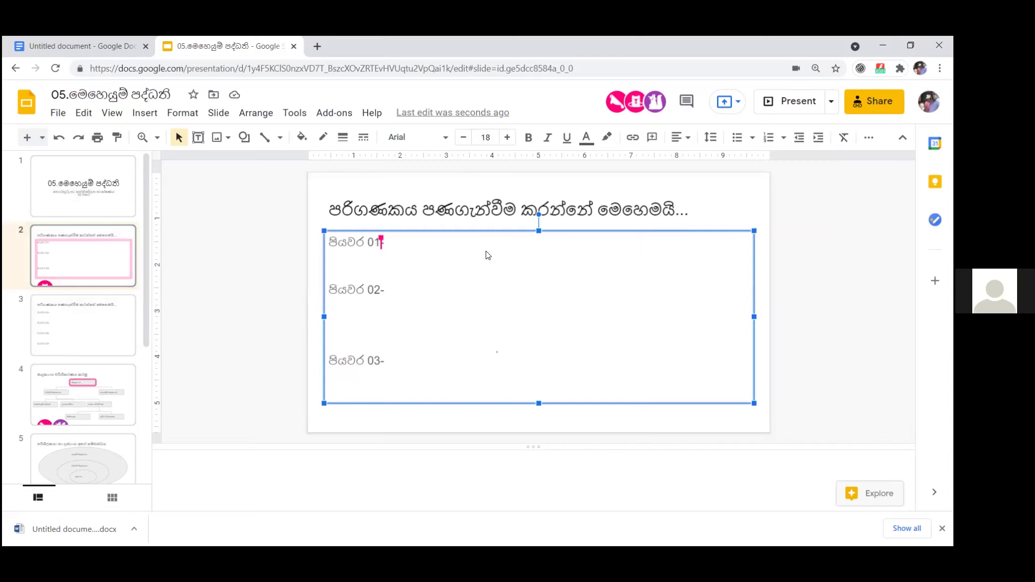
click(295, 113)
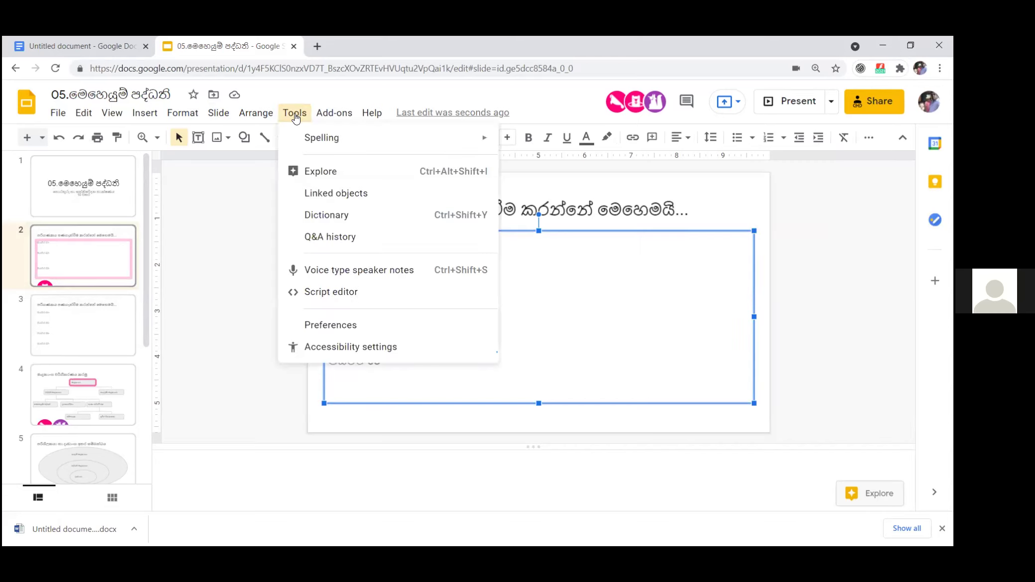
click(336, 265)
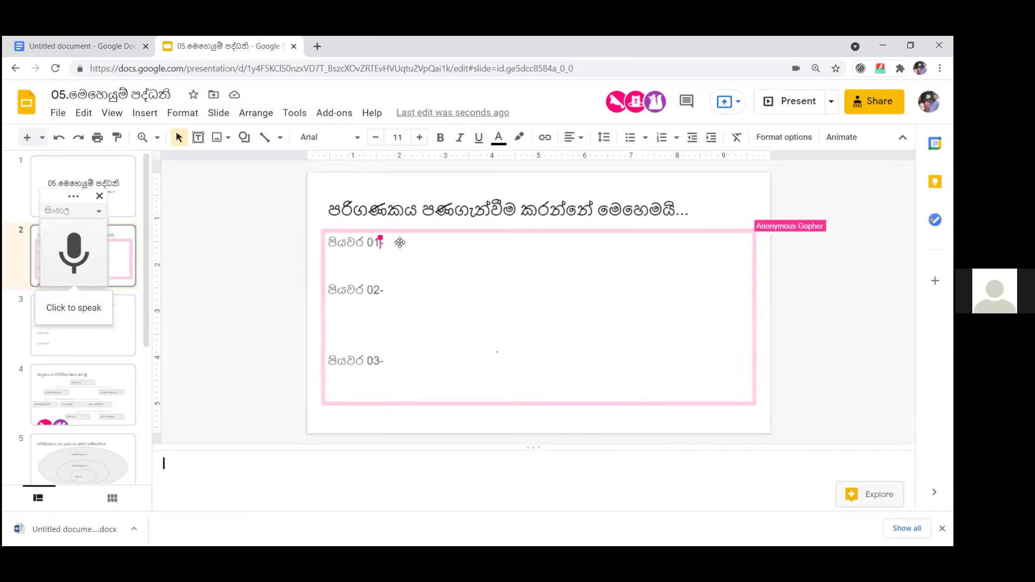
click(76, 254)
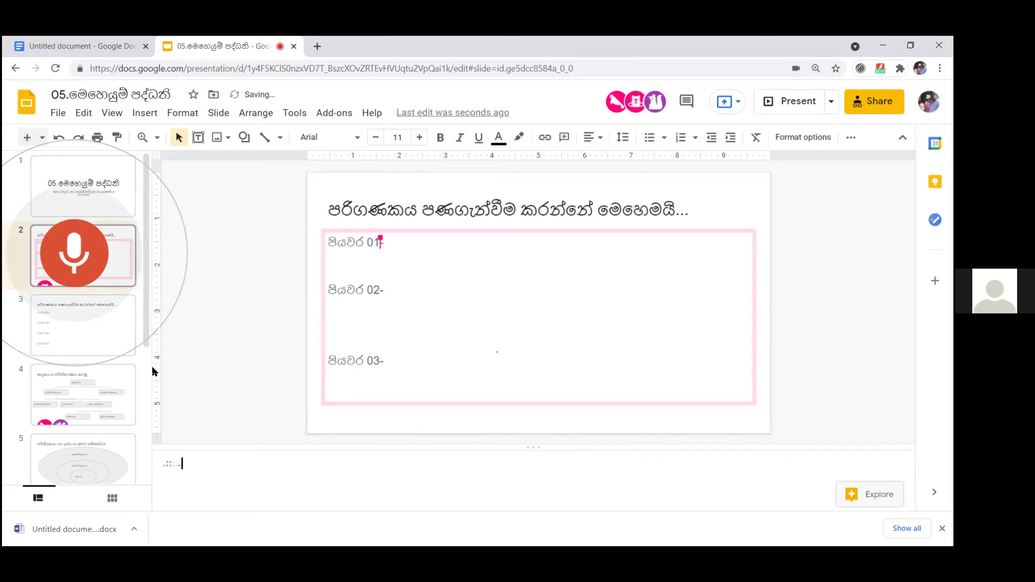
click(62, 252)
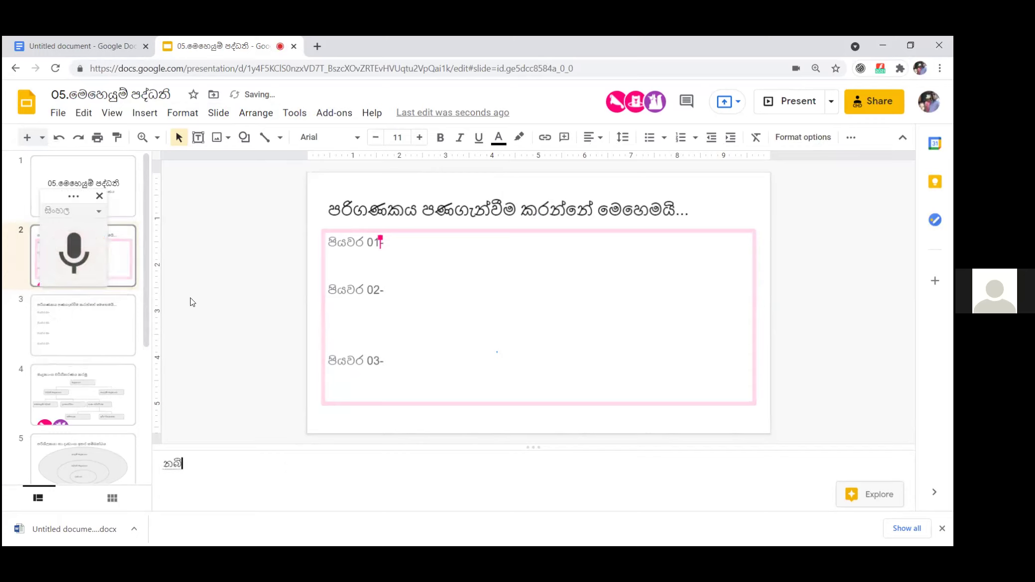
click(196, 302)
click(99, 197)
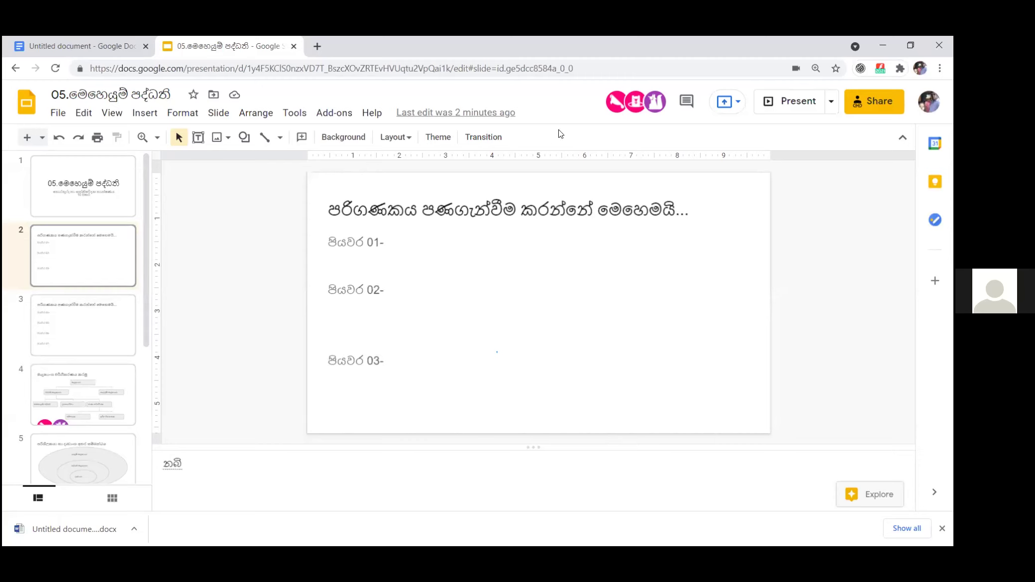
- Change the presentation's link sharing so that anyone with the link has Viewer access
click(881, 111)
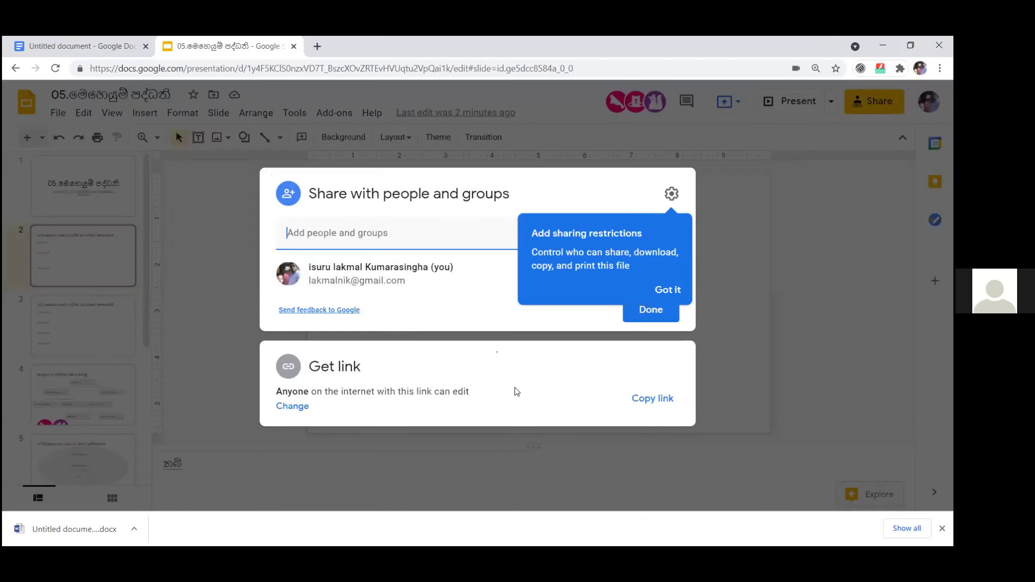
click(302, 411)
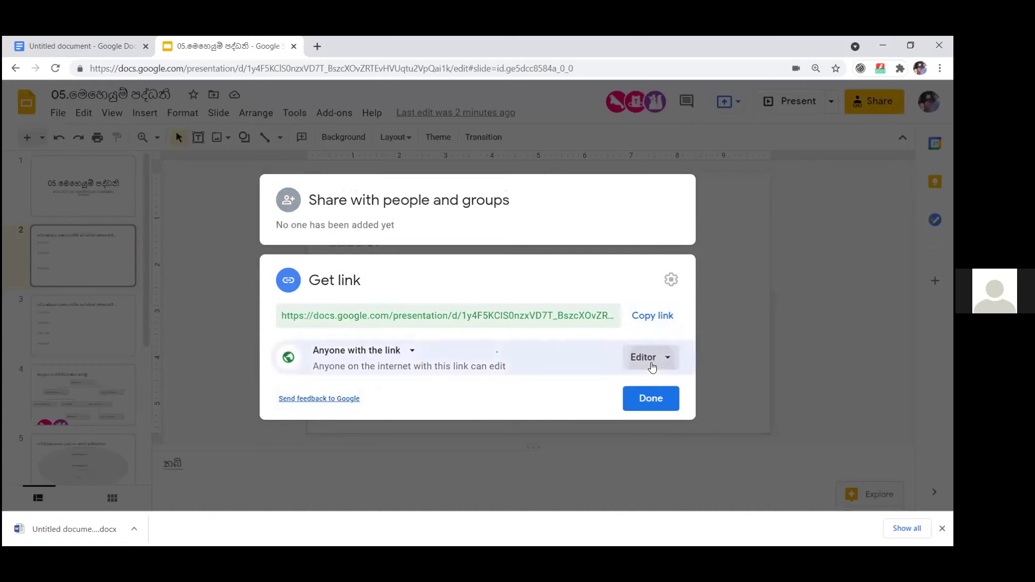
click(647, 358)
click(680, 397)
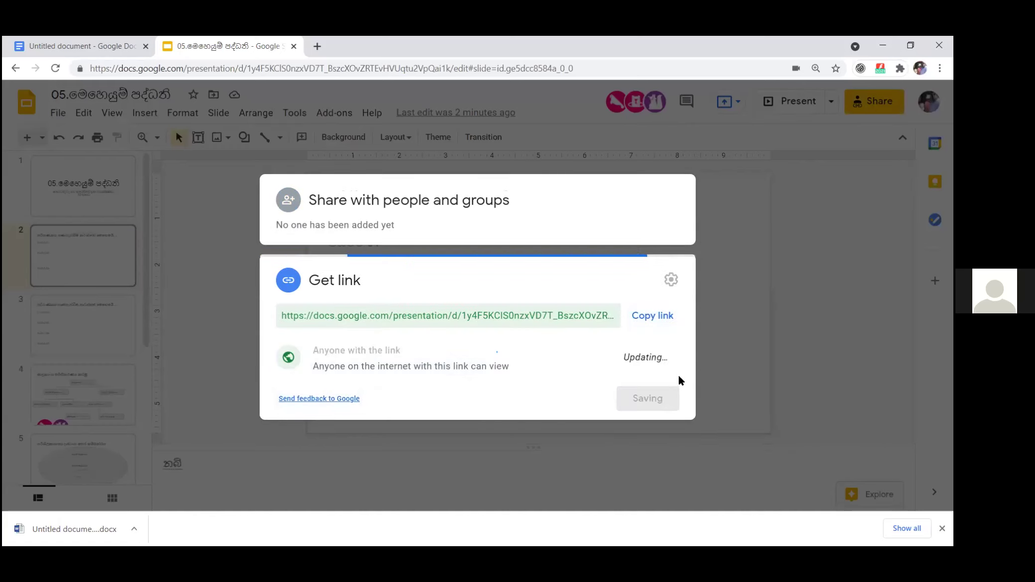
click(667, 401)
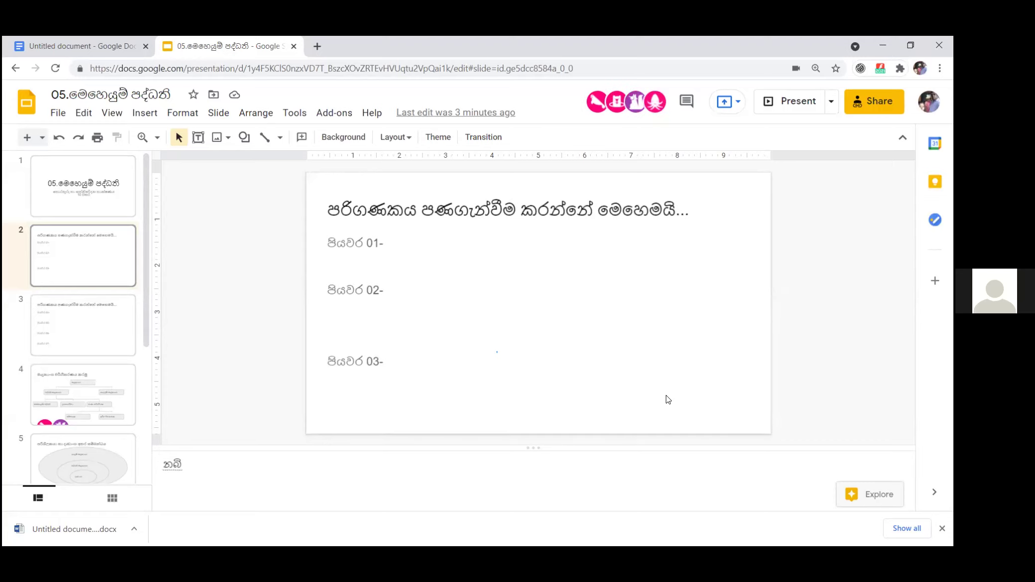
- Replace slide 2's speaker notes by voice typing "අපි පළවෙනියට කරනවා අපේ device එකේ suite කරන එක"
click(74, 205)
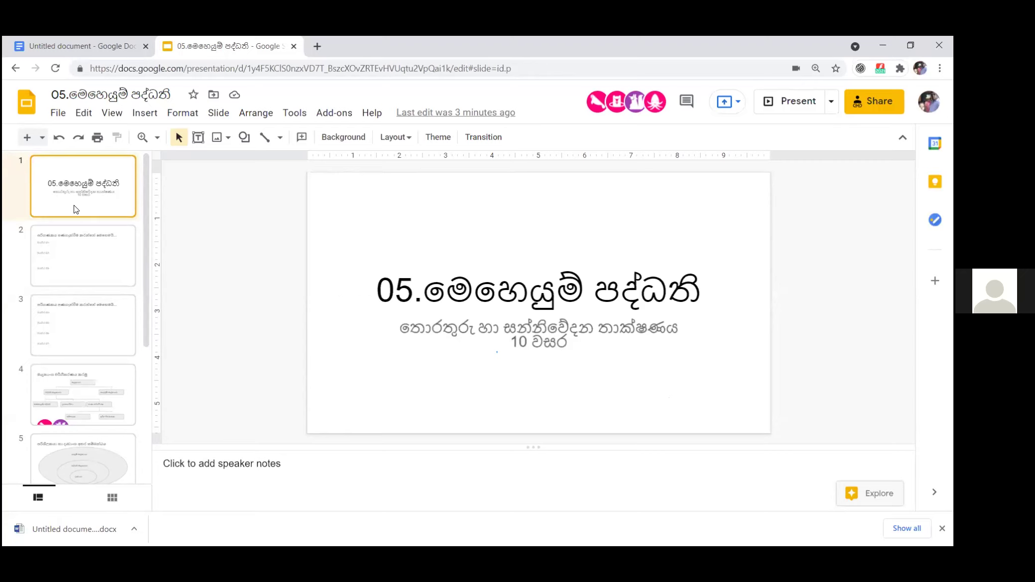
key(Down)
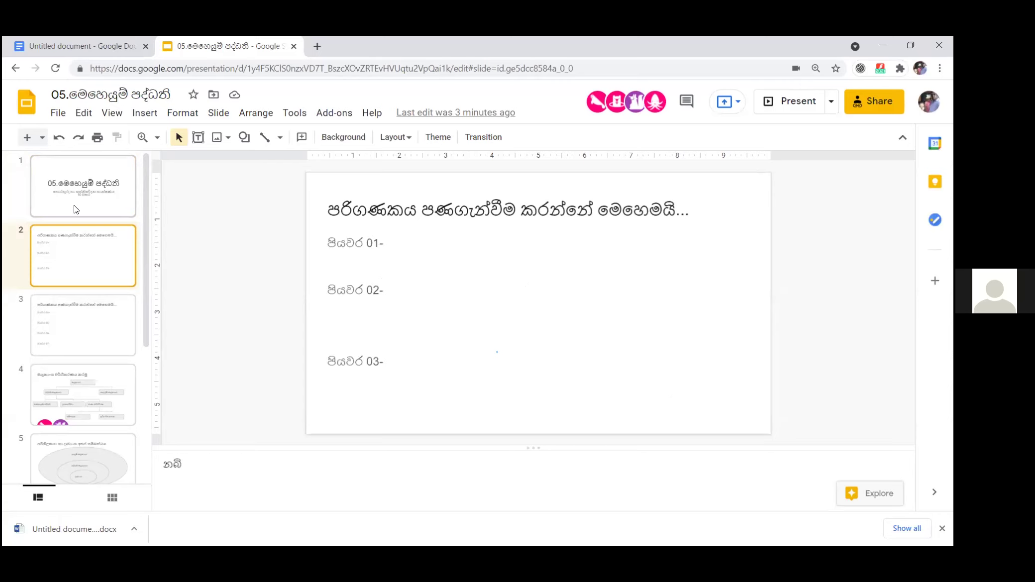
click(408, 245)
click(400, 244)
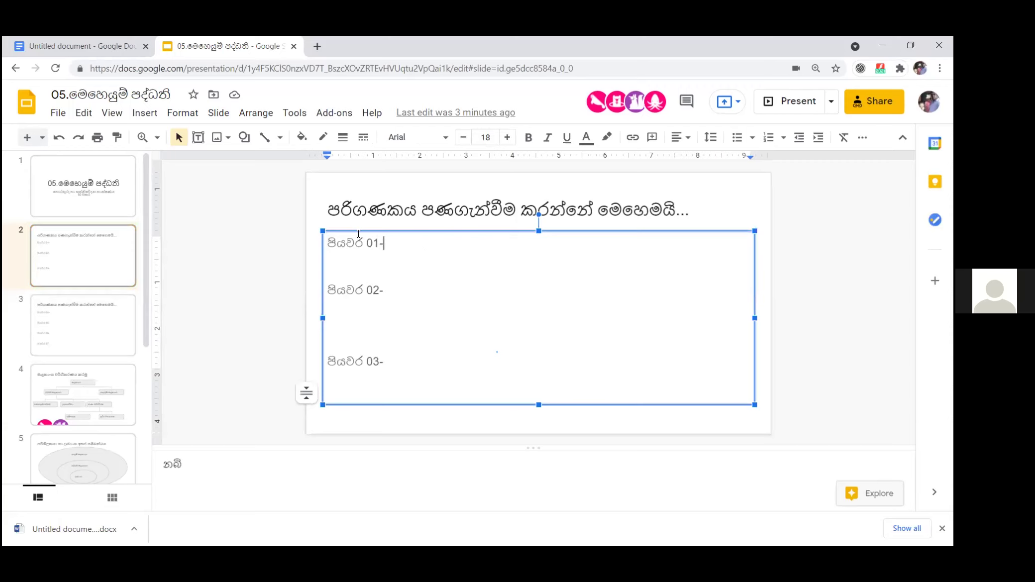
click(298, 115)
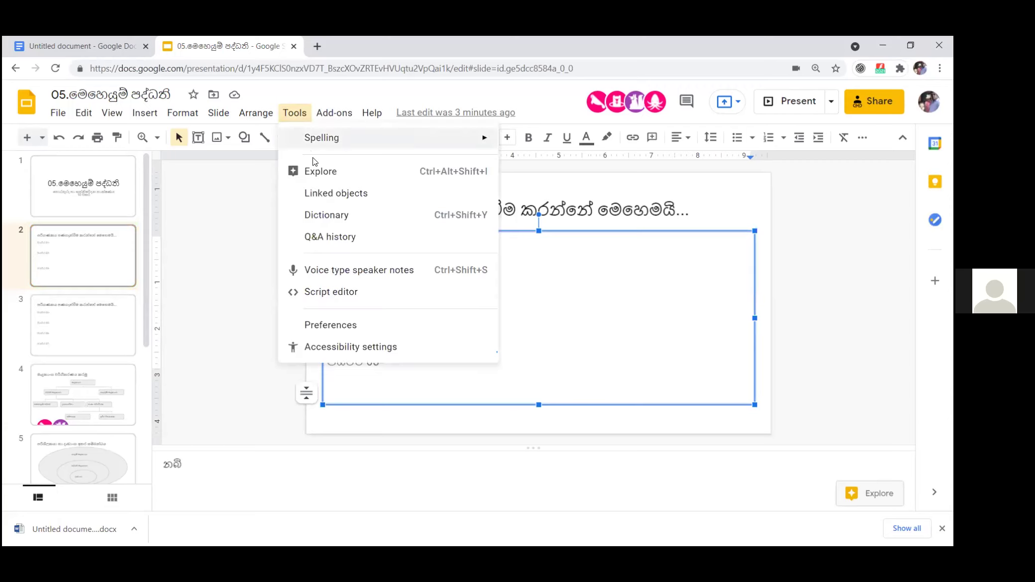
click(345, 271)
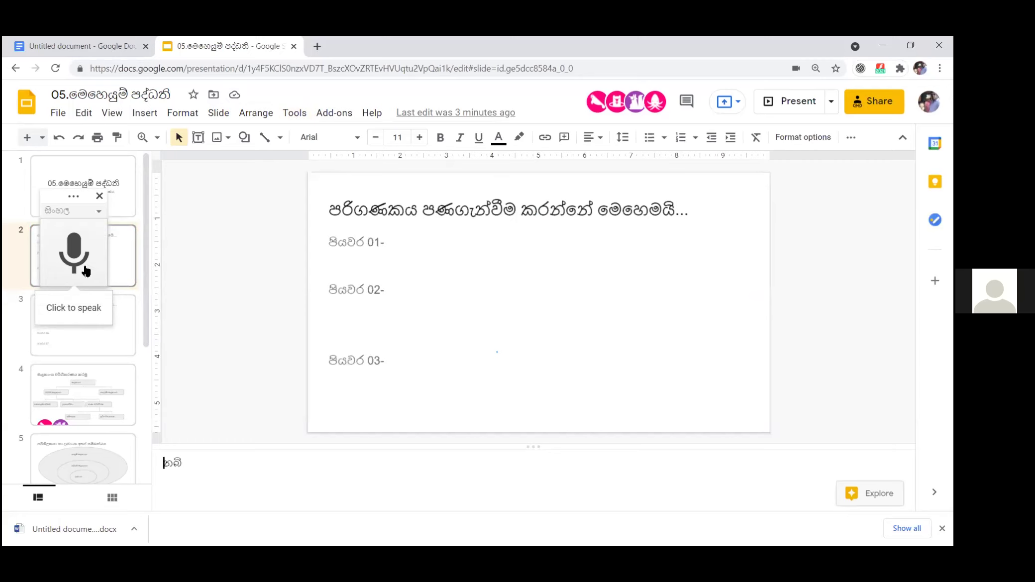
drag(187, 462, 150, 465)
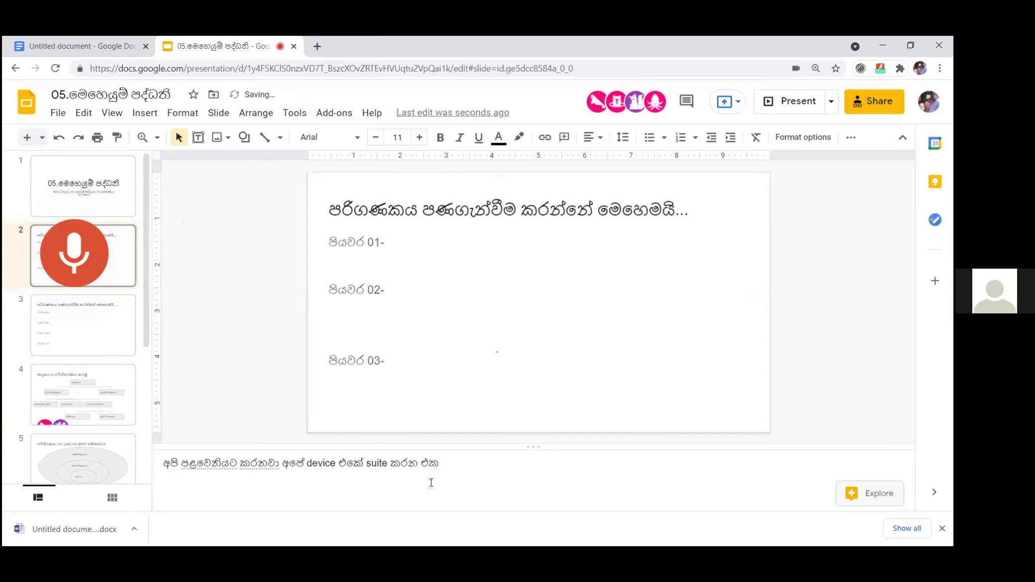
- Move the dictated sentence from the speaker notes to the "පියවර 01-" line on slide 2
drag(431, 482, 150, 470)
key(ctrl+c)
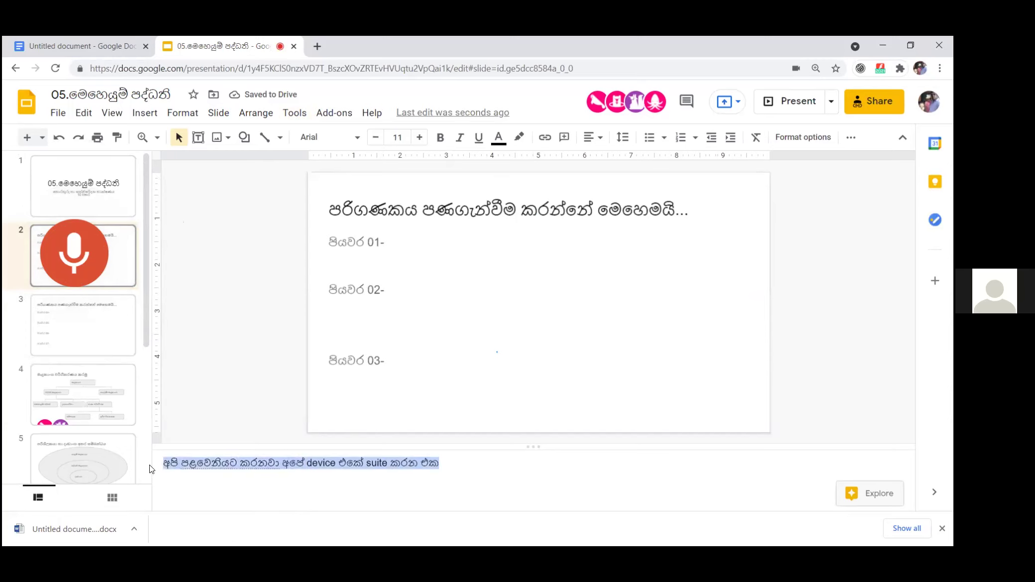
key(BackSpace)
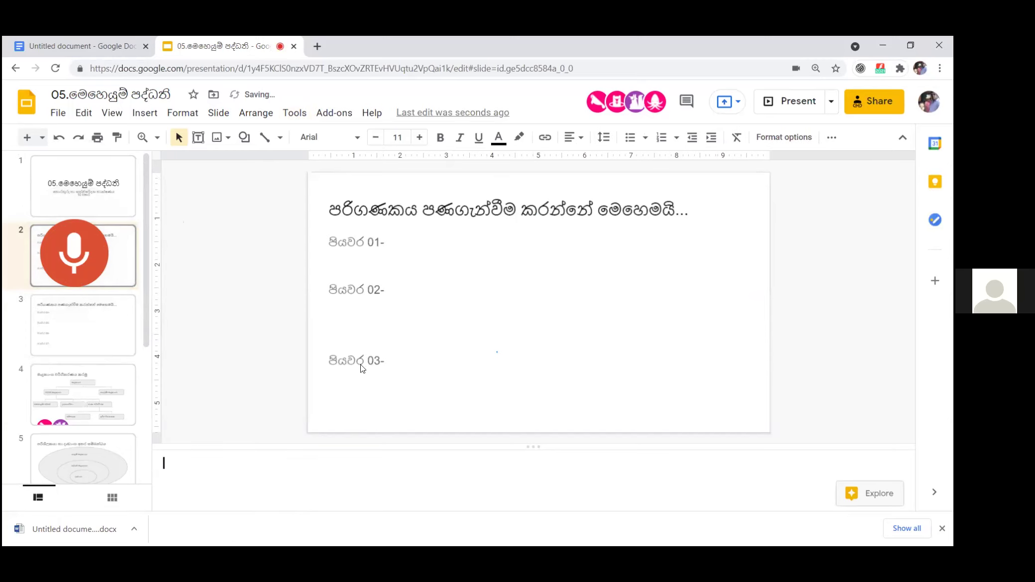
click(442, 253)
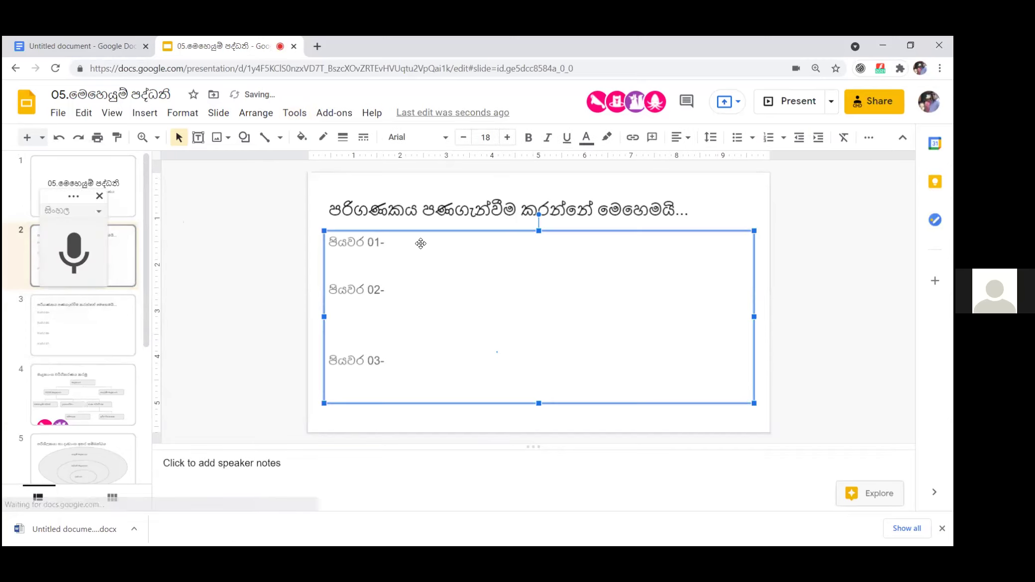
key(ctrl+v)
click(385, 242)
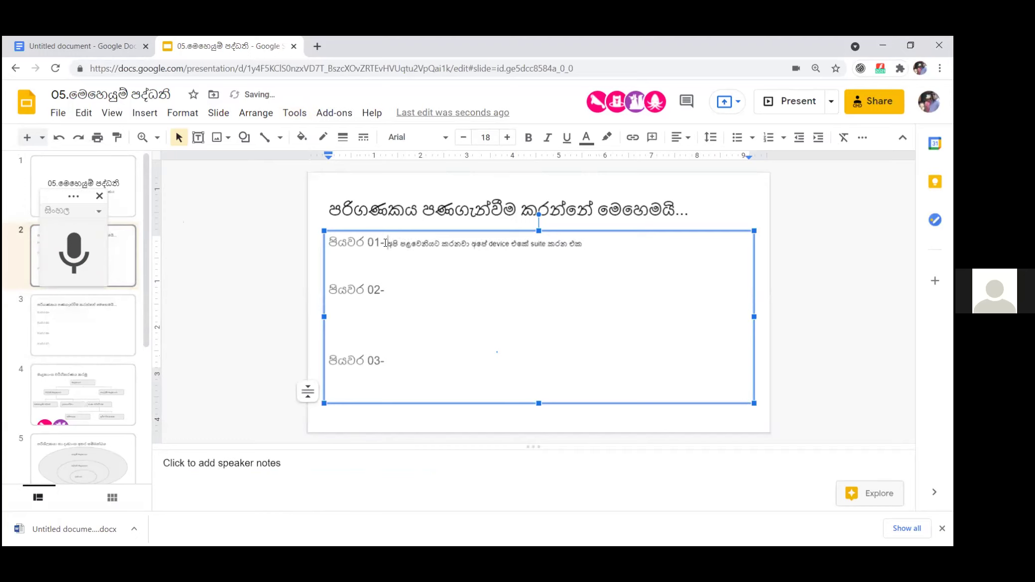
- In the "පියවර 01-" line of slide 2, replace the word "suite" with "SWITCHON"
click(543, 244)
key(BackSpace)
key(BackSpace)
text(wi)
text(tch)
text(ය)
key(BackSpace)
key(BackSpace)
key(BackSpace)
key(BackSpace)
key(BackSpace)
key(BackSpace)
key(BackSpace)
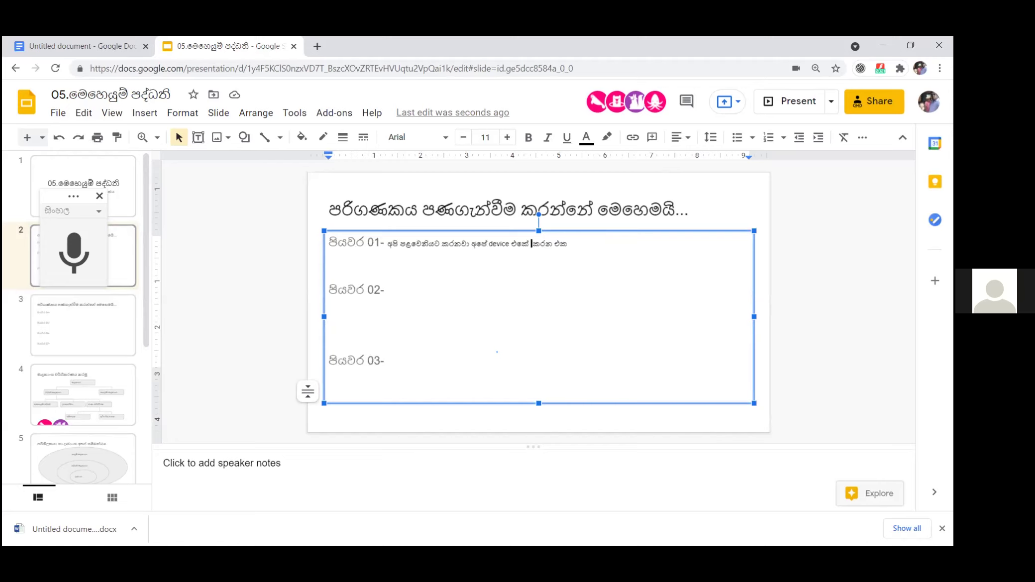
text(SWIT)
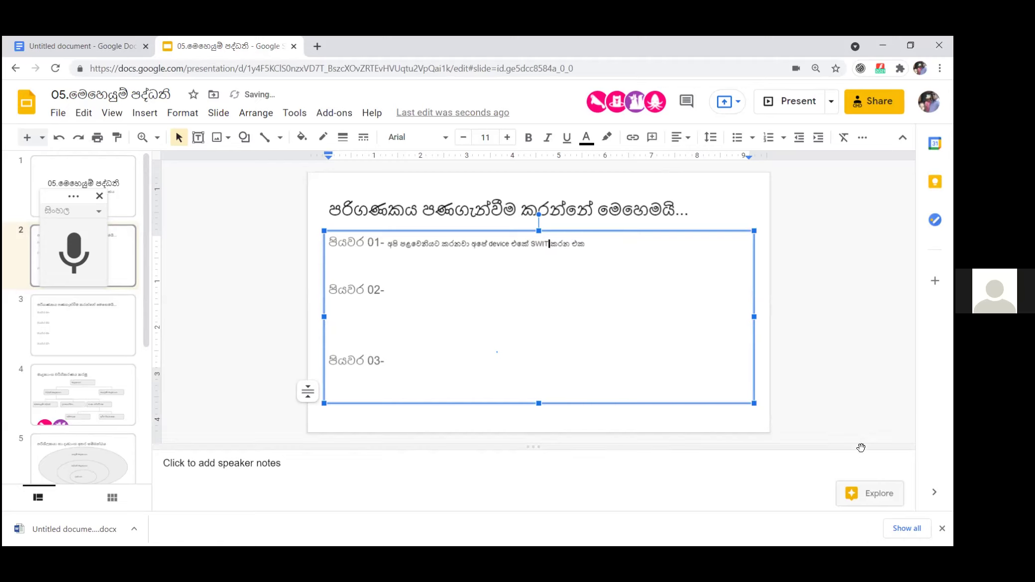
text(CHON)
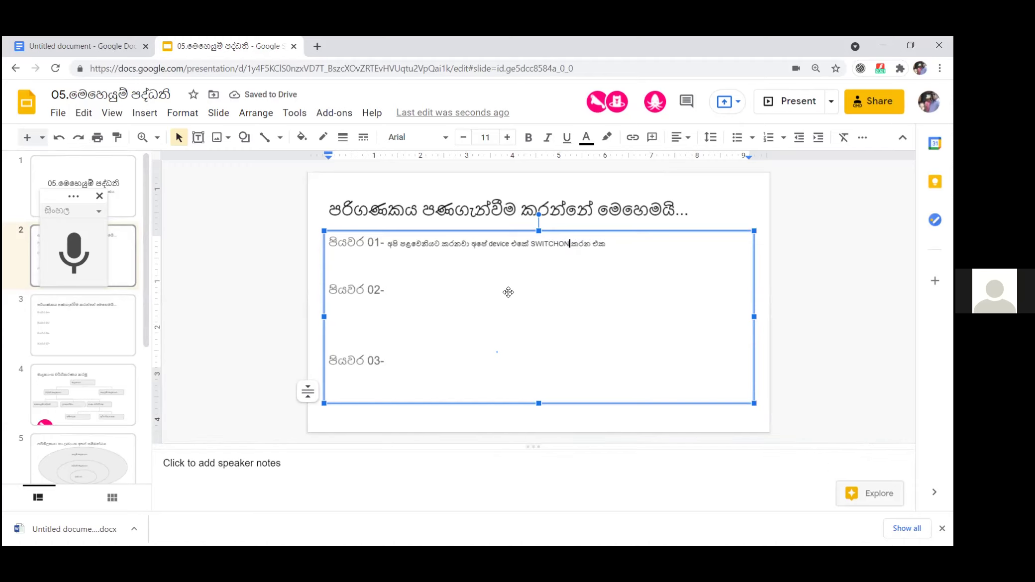
- Delete the empty text box overlapping the "පියවර 02-" line on slide 2
click(453, 293)
click(429, 291)
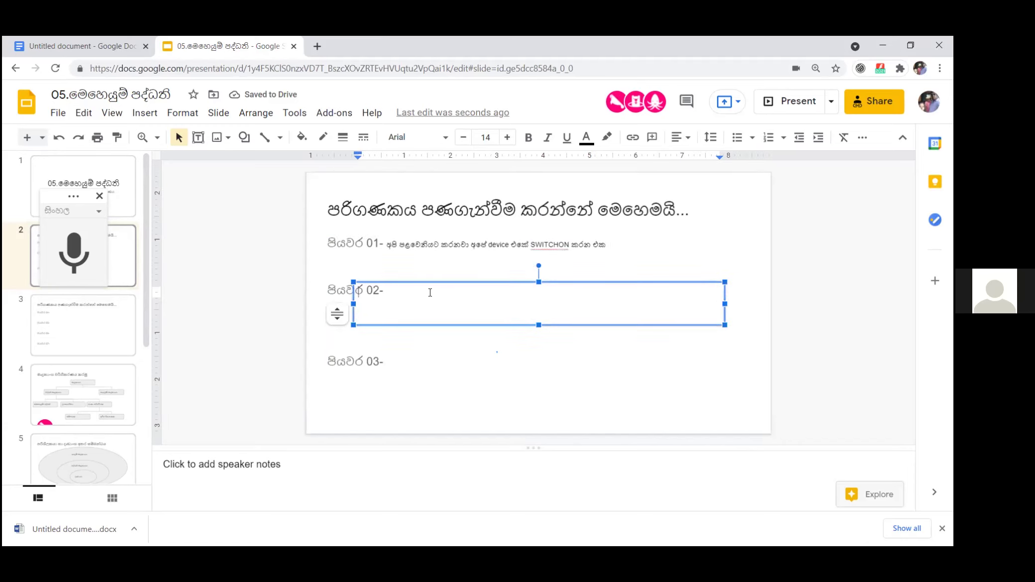
click(383, 345)
click(384, 292)
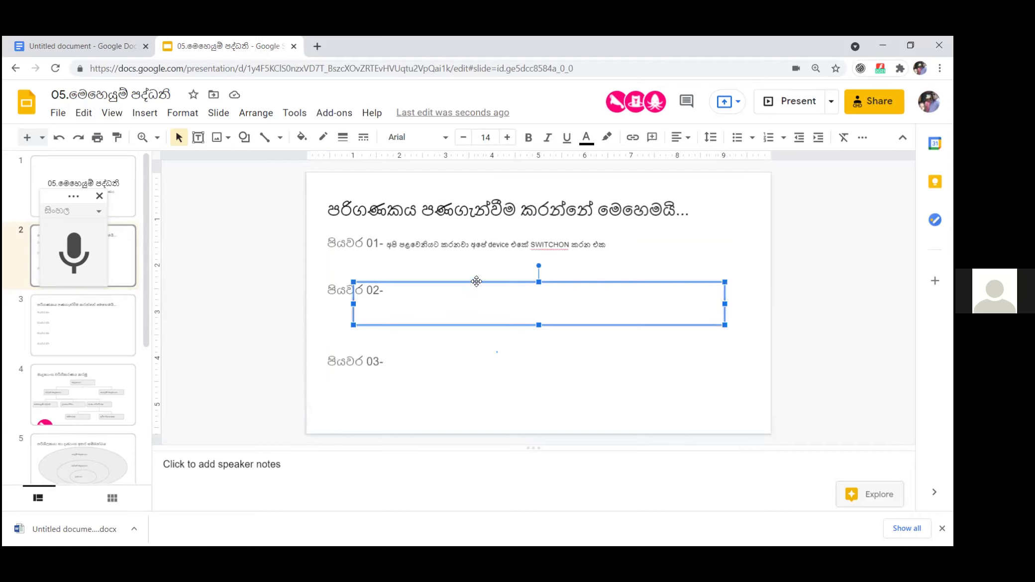
key(Delete)
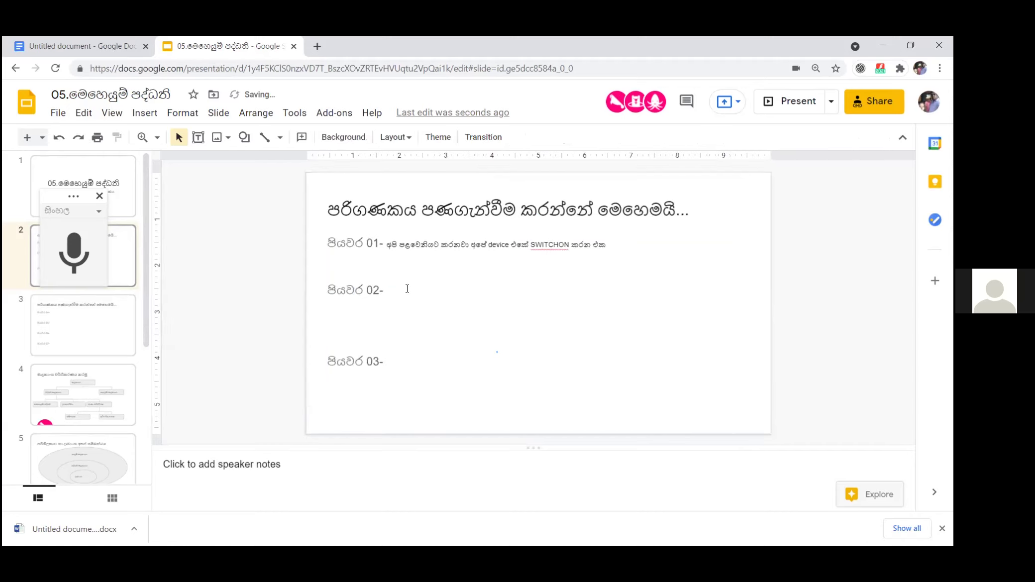
click(404, 288)
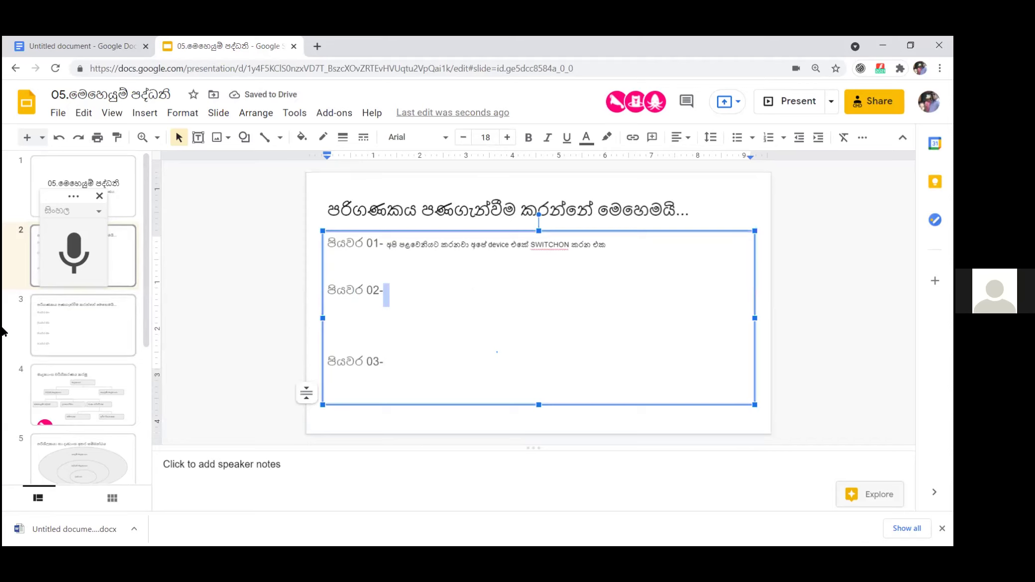
click(91, 261)
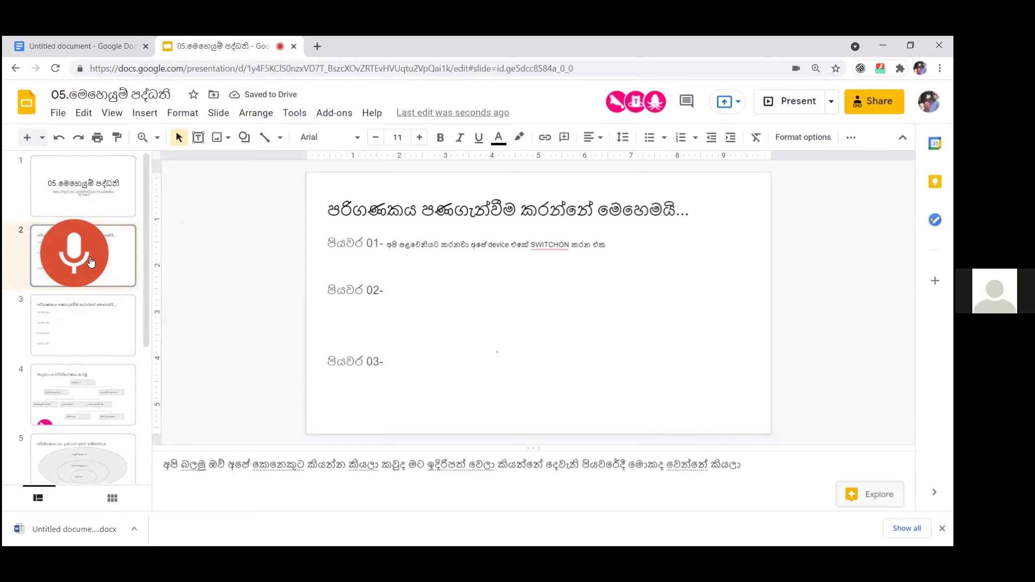
key(BackSpace)
key(BackSpace)
key(BackSpace)
key(BackSpace)
key(BackSpace)
key(BackSpace)
key(BackSpace)
key(BackSpace)
key(BackSpace)
key(BackSpace)
key(BackSpace)
key(BackSpace)
key(BackSpace)
key(BackSpace)
key(BackSpace)
key(BackSpace)
key(BackSpace)
key(BackSpace)
key(BackSpace)
key(BackSpace)
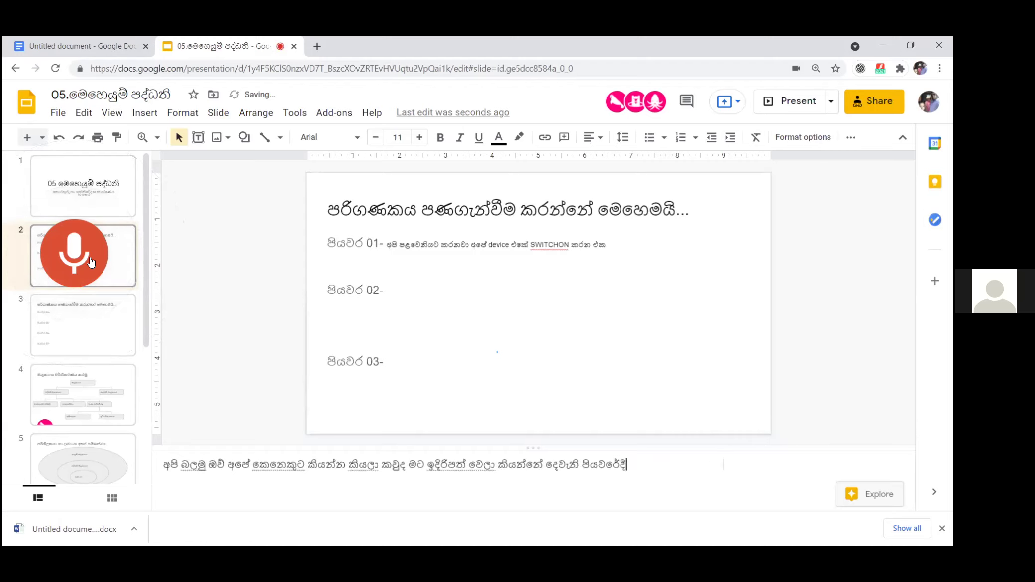
key(BackSpace)
key(BackSpace)
key(BackSpace)
key(BackSpace)
key(BackSpace)
key(BackSpace)
key(BackSpace)
key(BackSpace)
key(BackSpace)
key(BackSpace)
key(BackSpace)
key(BackSpace)
key(BackSpace)
key(BackSpace)
key(BackSpace)
key(BackSpace)
key(BackSpace)
key(BackSpace)
key(BackSpace)
key(BackSpace)
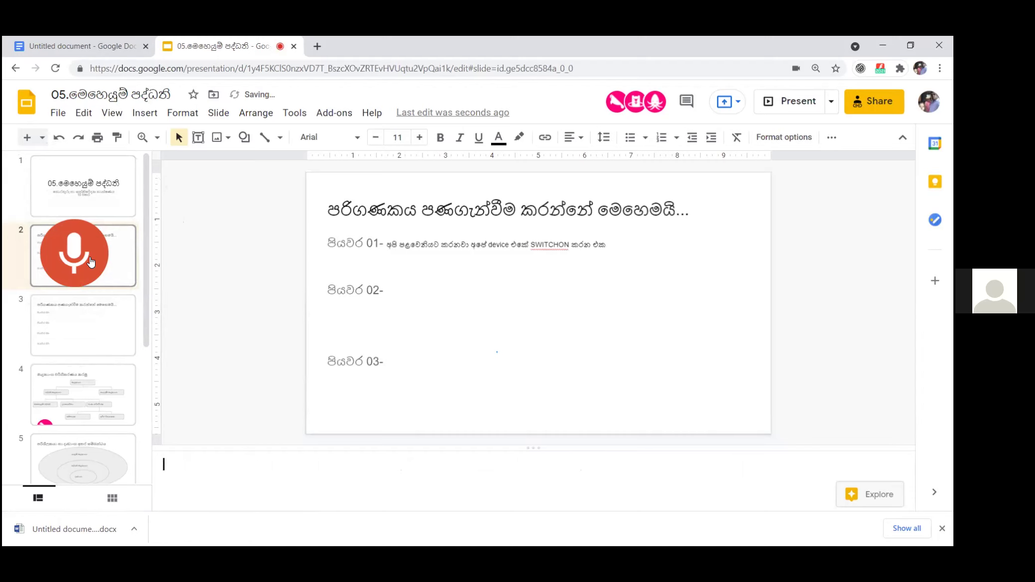
- Voice type "අපේ device එක දෙවැනි පියවරේදී කරන්නේ post test" in slide 2's speaker notes and move it to the "පියවර 02-" line
click(91, 261)
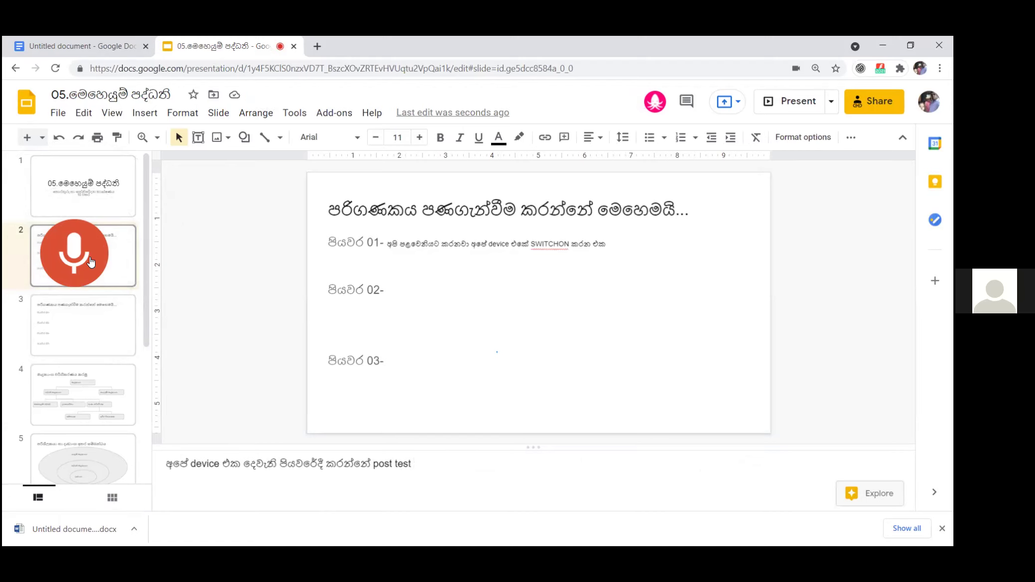
key(ctrl+a)
key(ctrl+c)
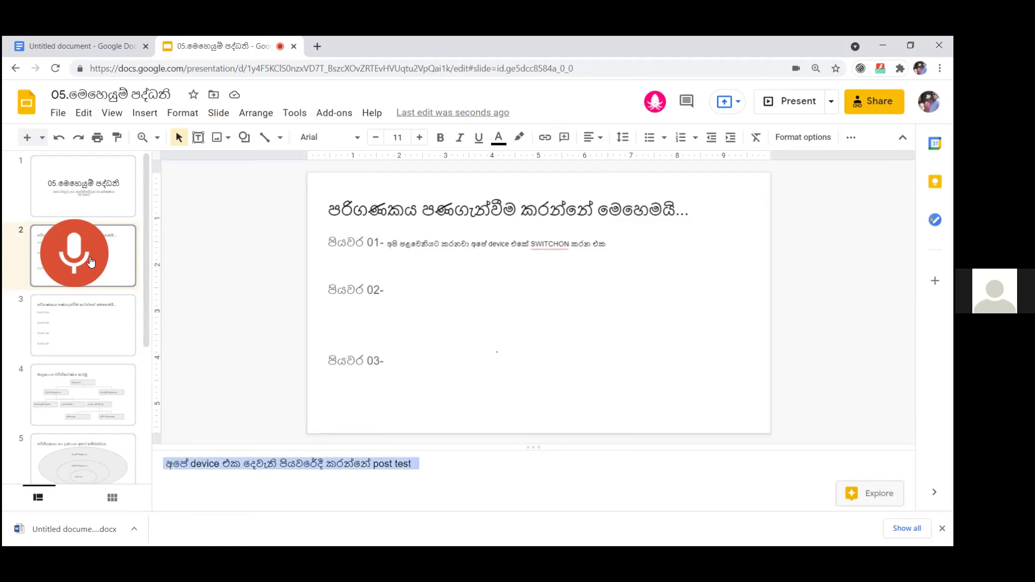
key(BackSpace)
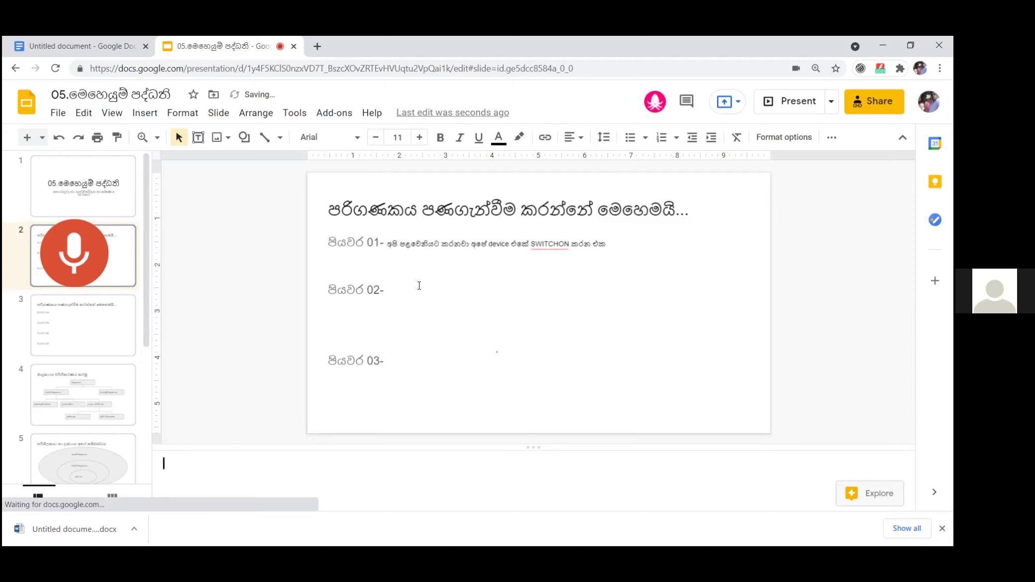
click(417, 286)
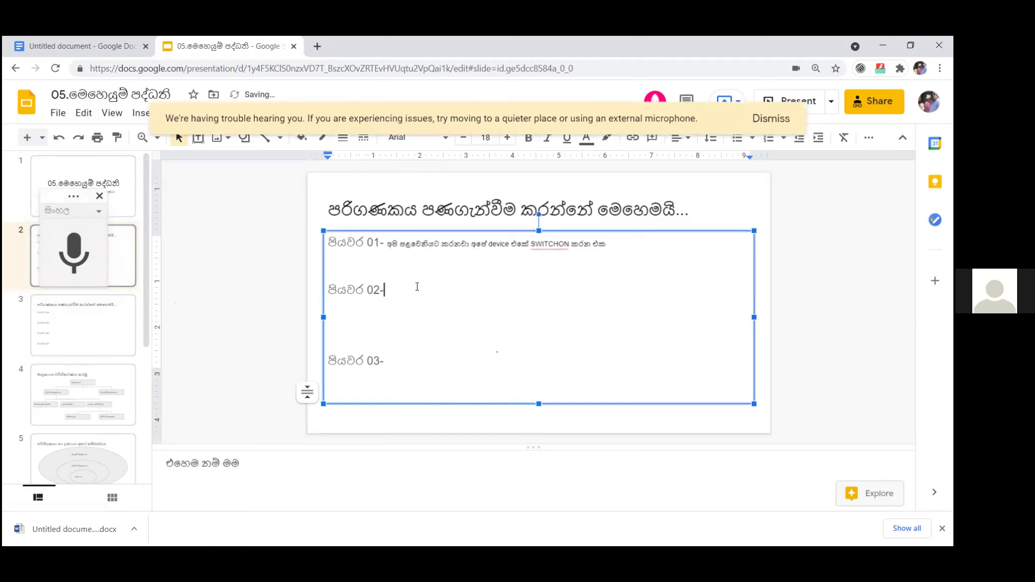
key(ctrl+v)
- Delete two blank lines between the "පියවර 02-" and "පියවර 03-" lines on slide 2
click(413, 309)
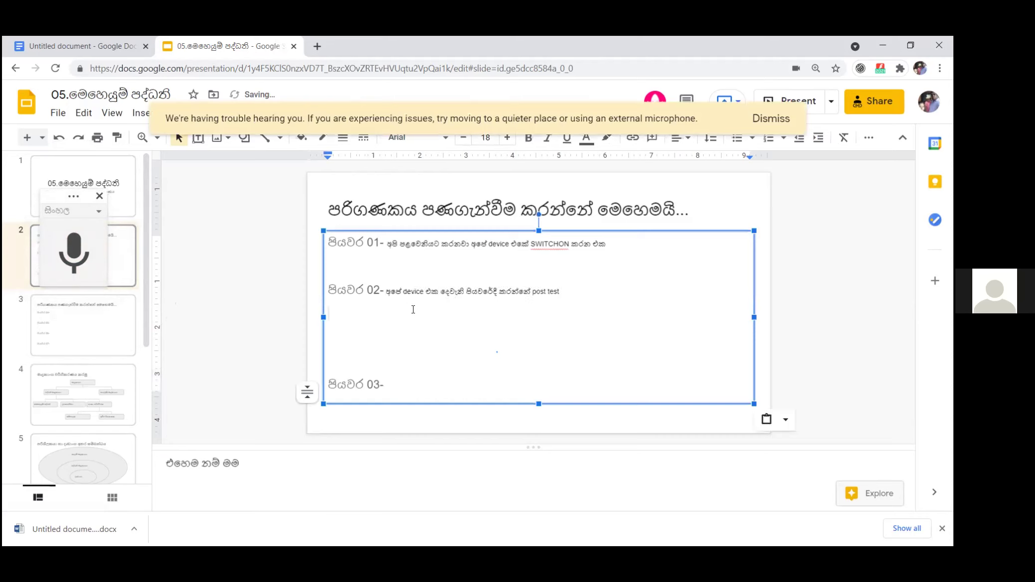
key(Delete)
key(Delete)
click(406, 342)
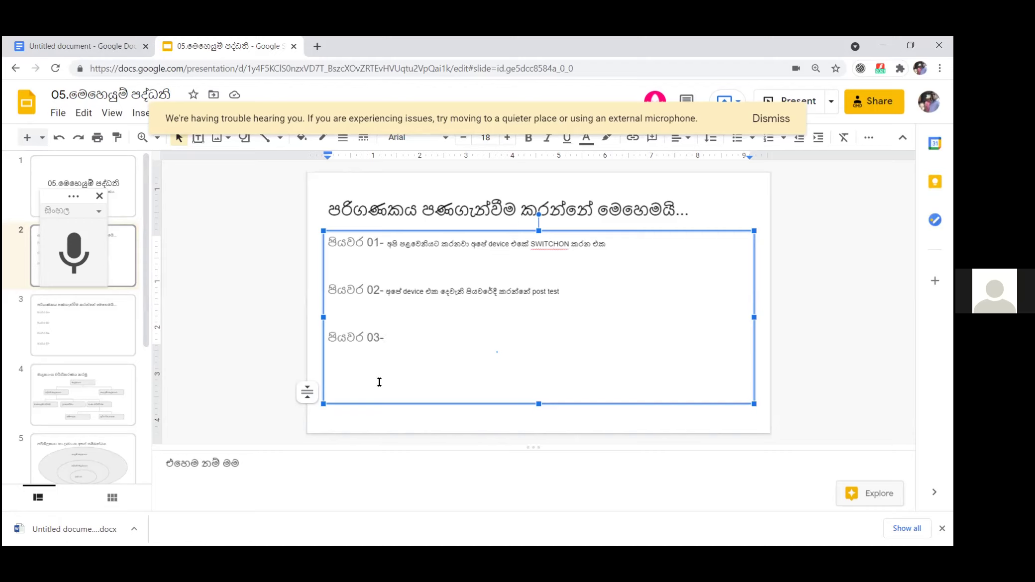
- Replace slide 2's speaker notes by voice typing a boot sequence sentence beginning "Boot start uploder කියන ස්ථිරාංග ට ඇතුළත් කරලා"
triple_click(228, 462)
key(BackSpace)
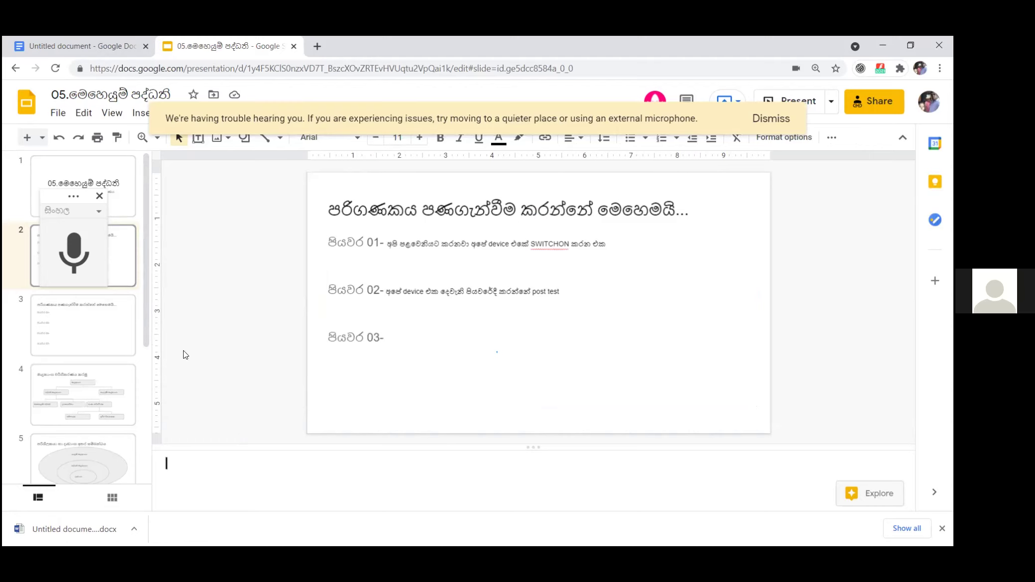
click(80, 264)
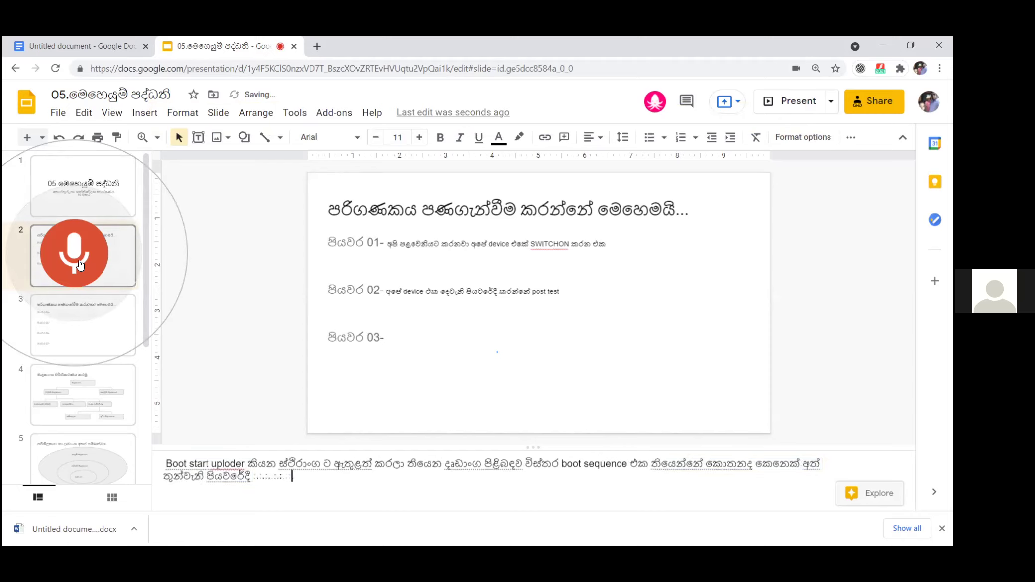
- Move the dictated boot sequence sentence from the speaker notes to the "පියවර 03-" line on slide 2
key(ctrl+a)
key(Delete)
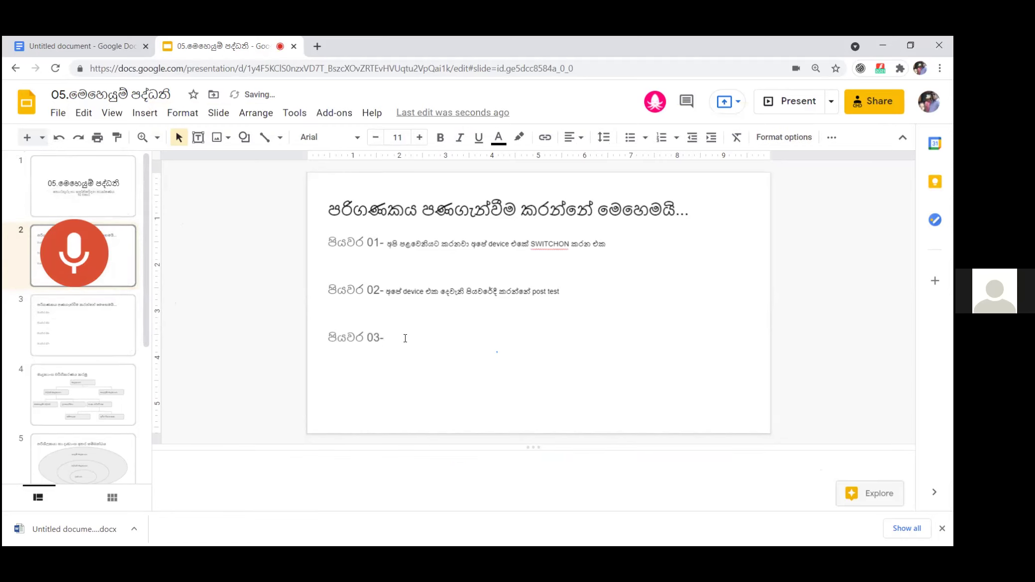
click(406, 339)
key(ctrl+v)
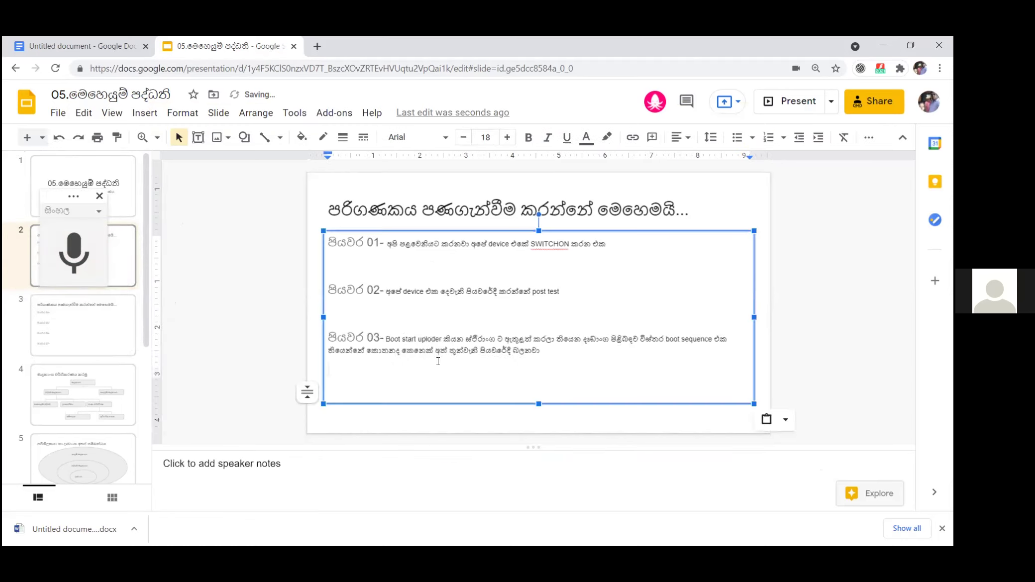
- Remove the words "කෙනෙක් අත් තුන්වැනි පියවරේදී" from the "පියවර 03-" text on slide 2
drag(401, 351, 564, 357)
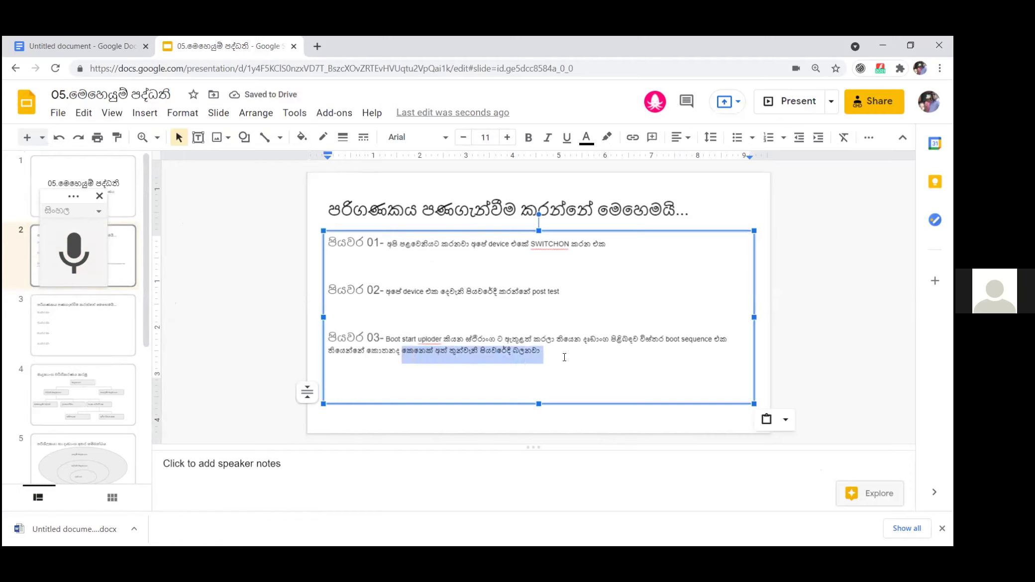
click(448, 352)
drag(401, 352, 514, 353)
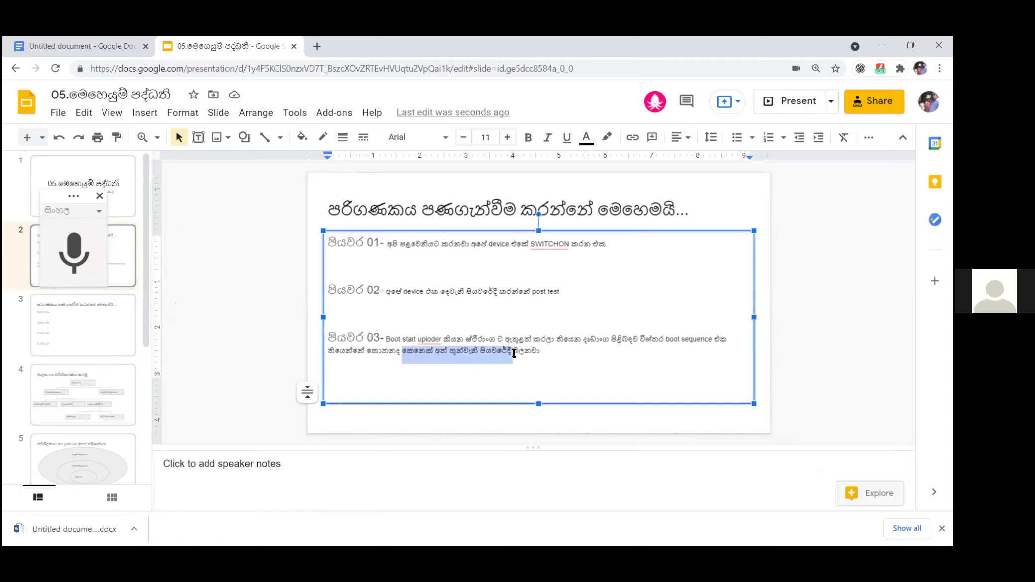
key(BackSpace)
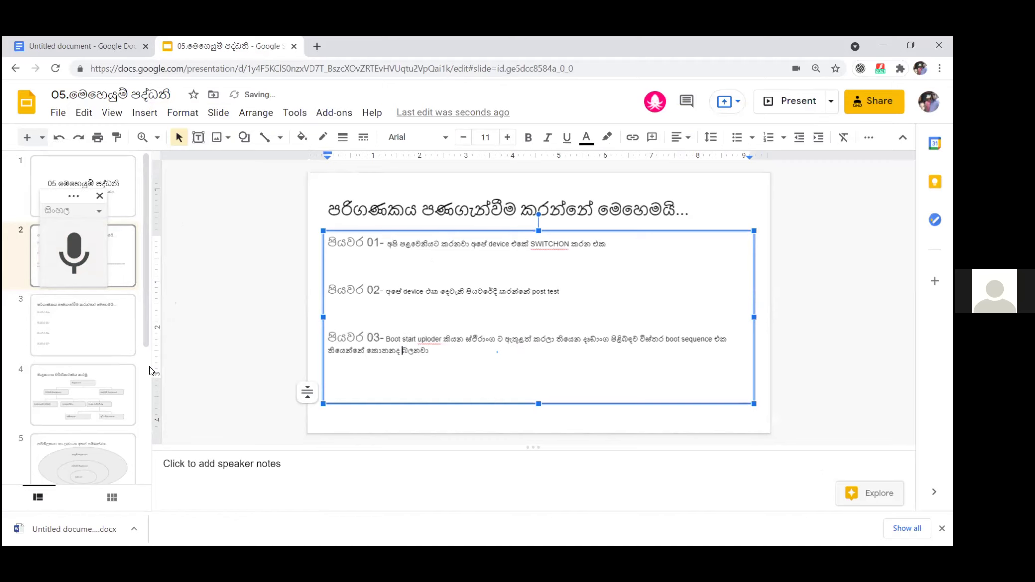
- Delete the "පියවර 06-" and "පියවර 07-" lines from slide 3, and go to slide 4
click(94, 307)
click(413, 255)
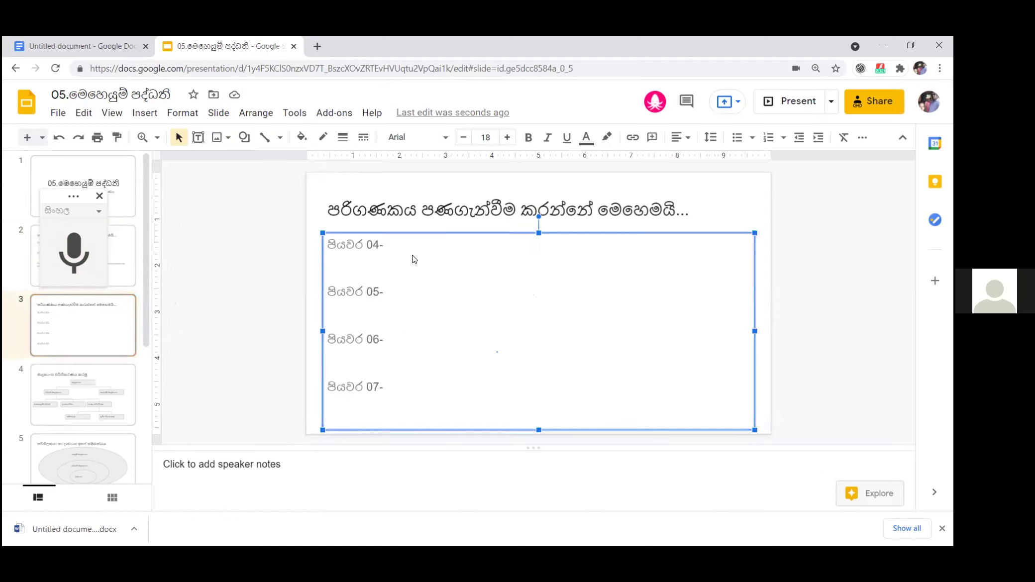
click(413, 254)
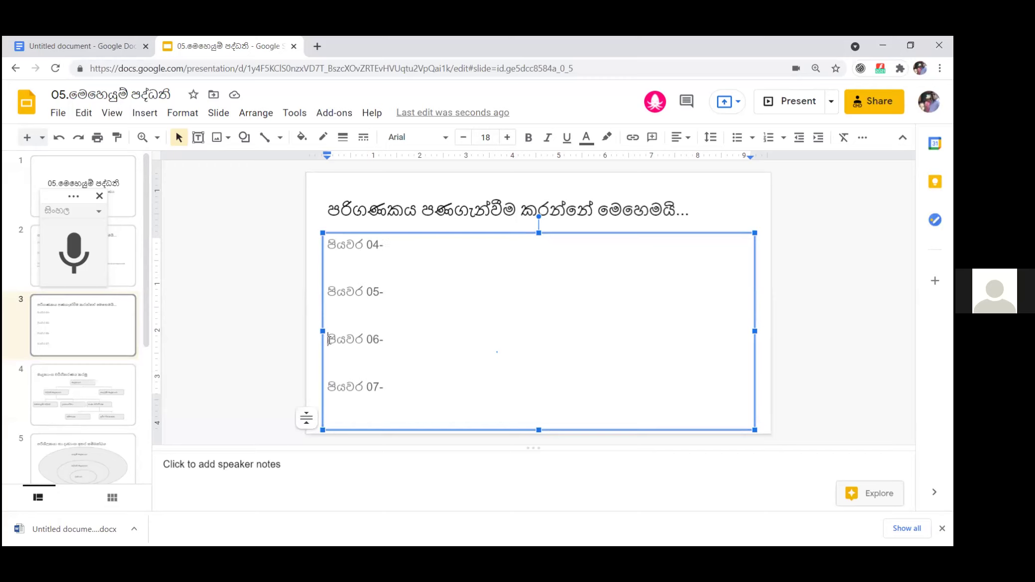
drag(328, 339, 394, 418)
key(BackSpace)
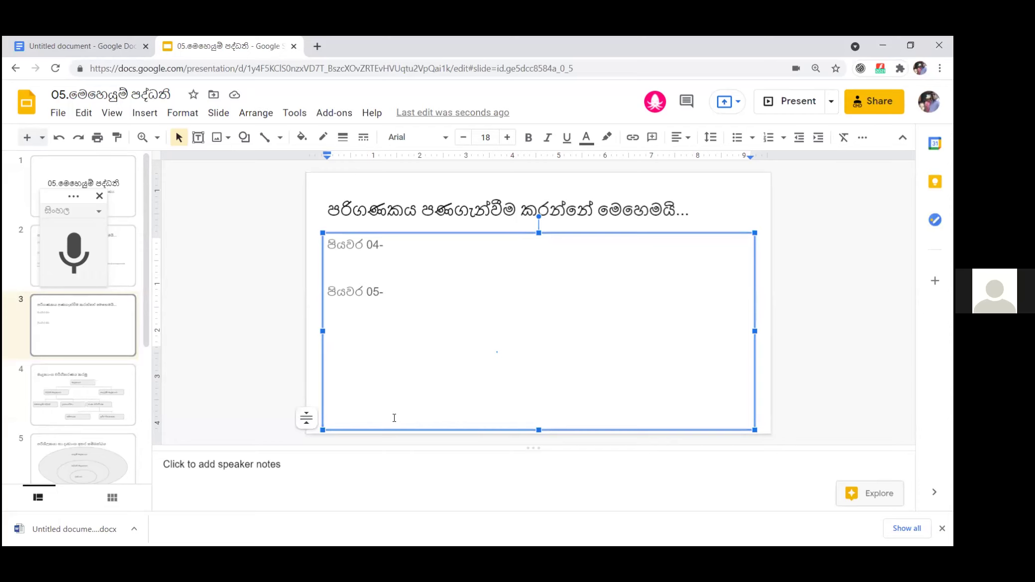
click(115, 418)
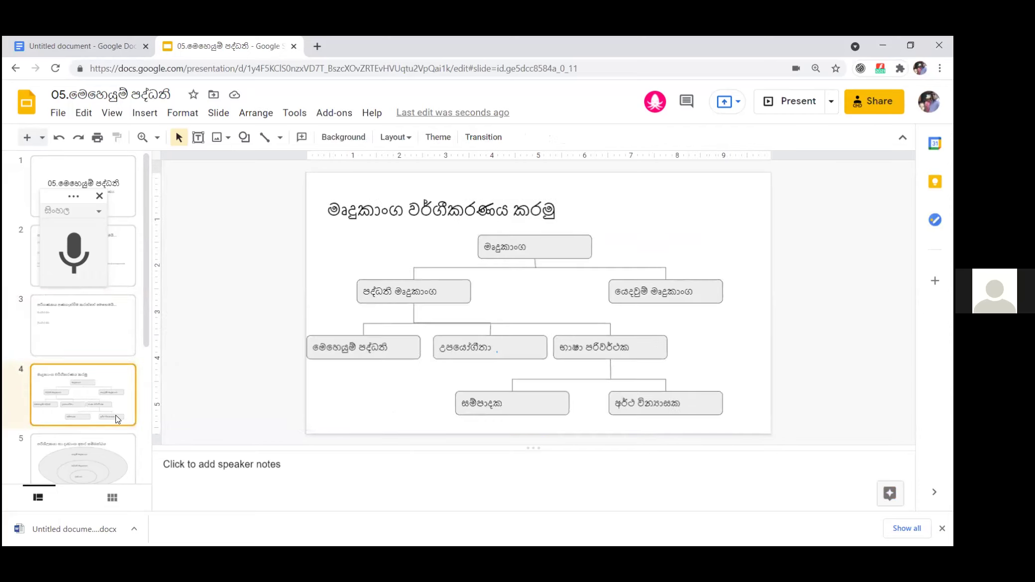
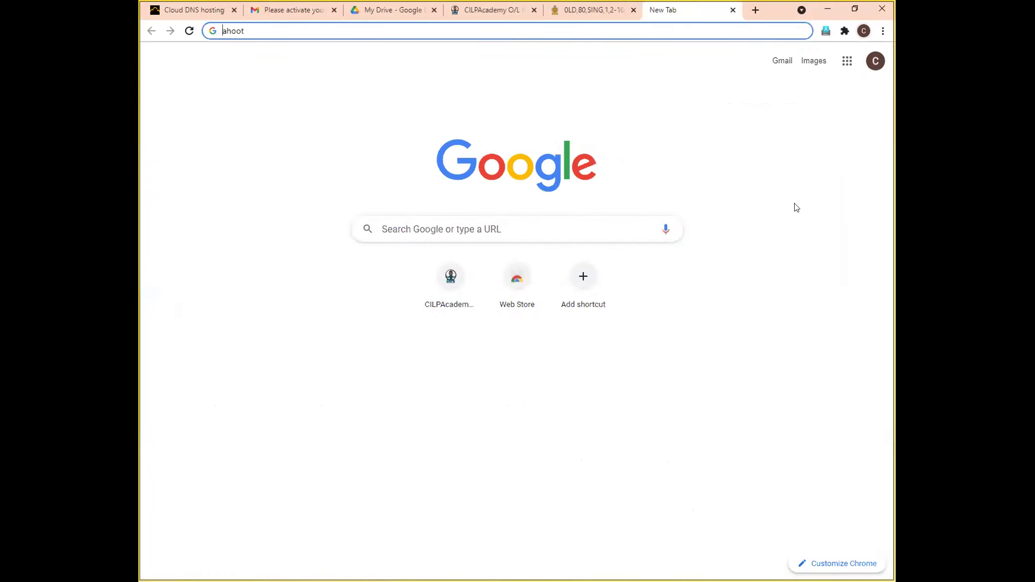
- Switch to Google Sheets from the browser's new tab and create a blank spreadsheet
click(848, 61)
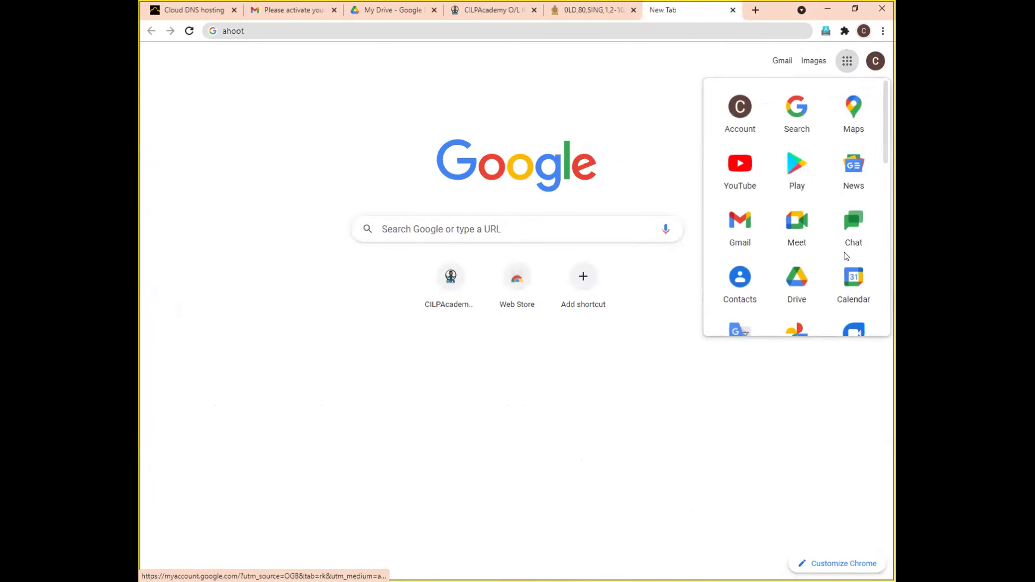
scroll(846, 251, down, 5)
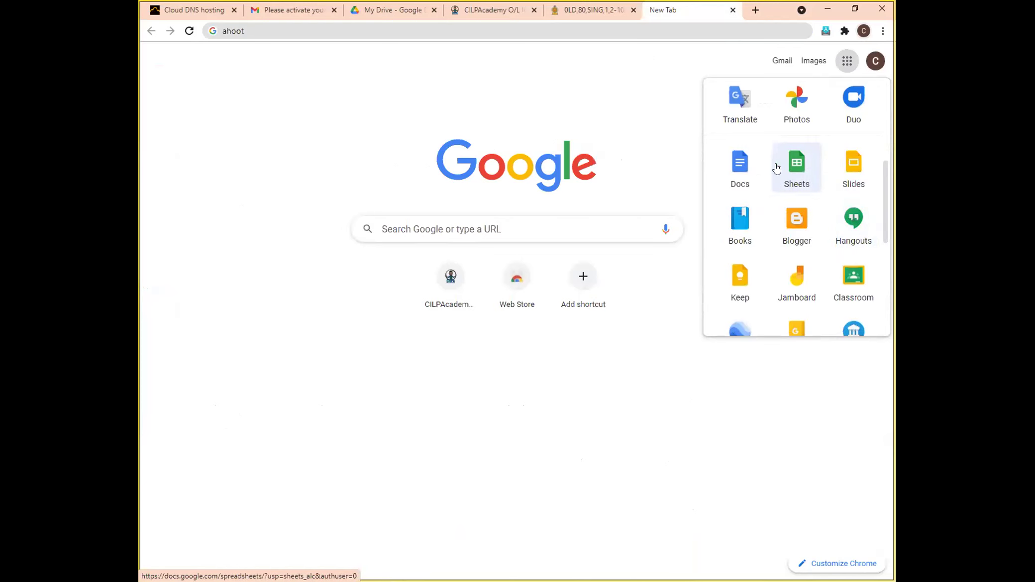
click(798, 162)
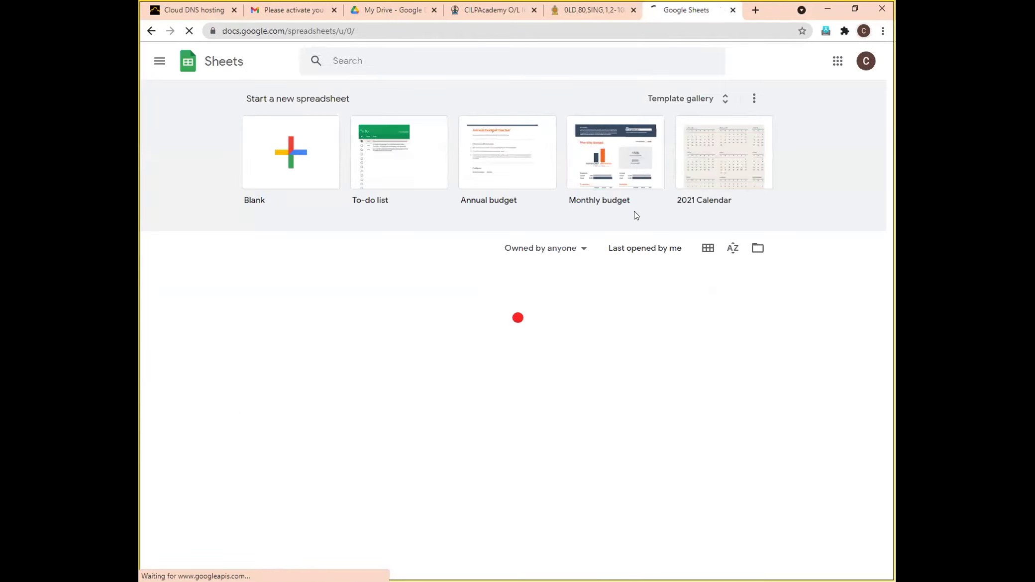
click(310, 144)
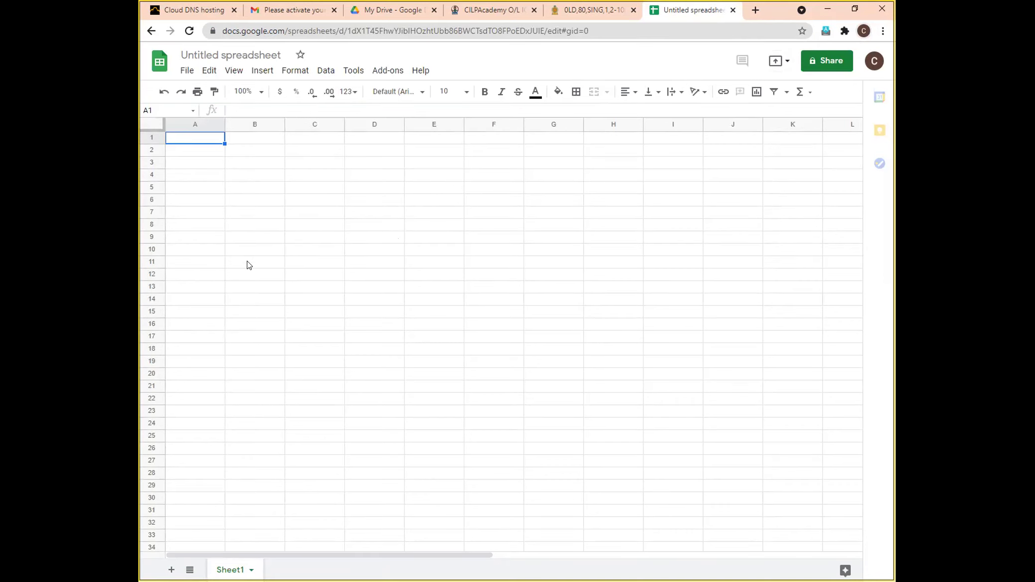
- Enter the column headings "Item" in cell A1 and "Qty" in cell B1
text(Item)
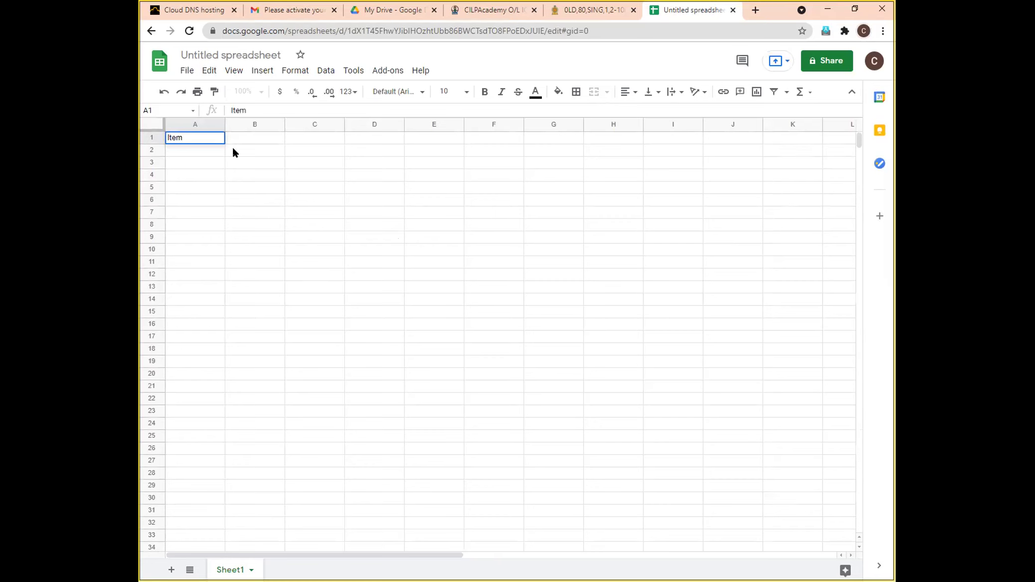
click(234, 129)
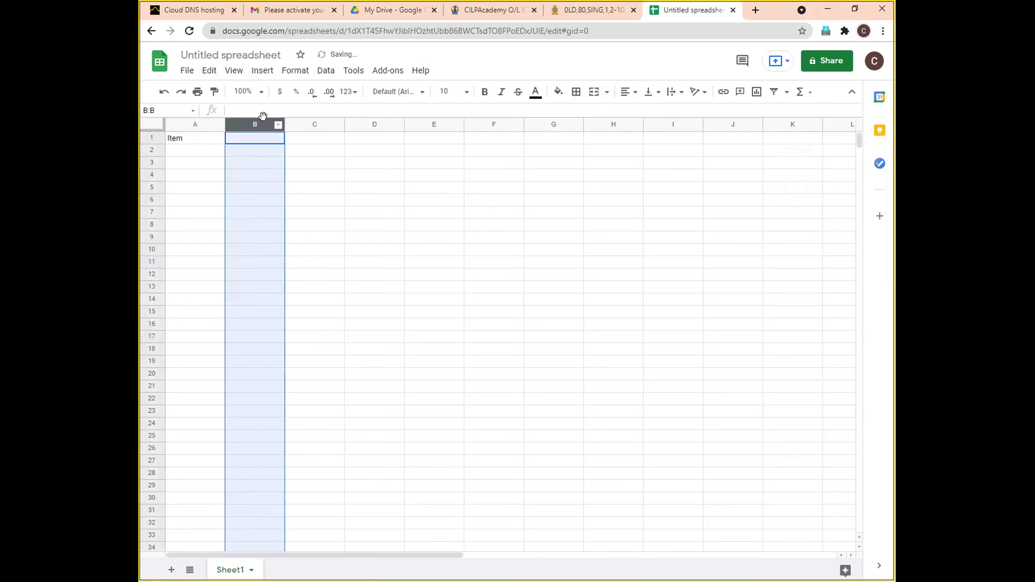
click(251, 138)
text(Qty)
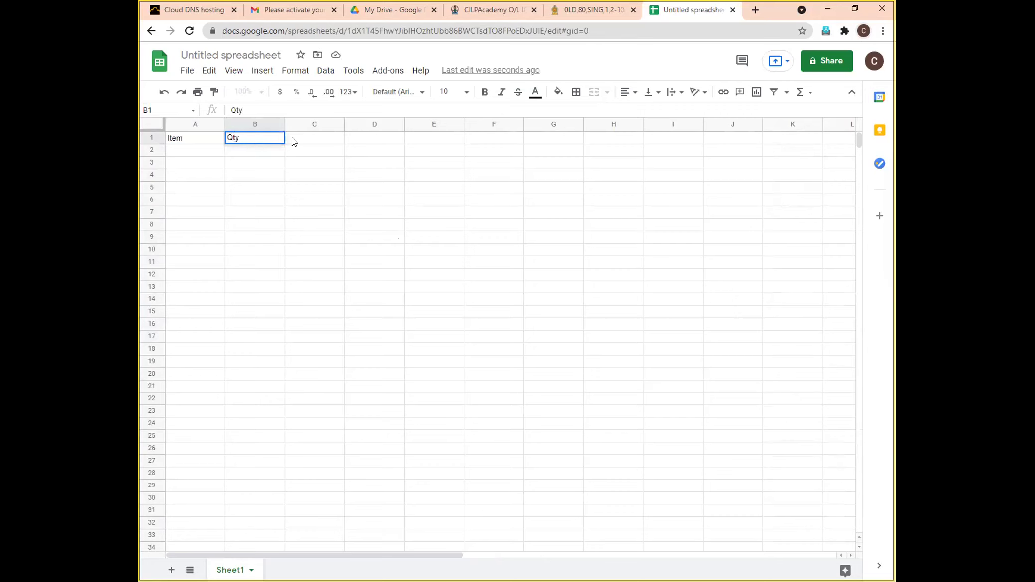
click(318, 137)
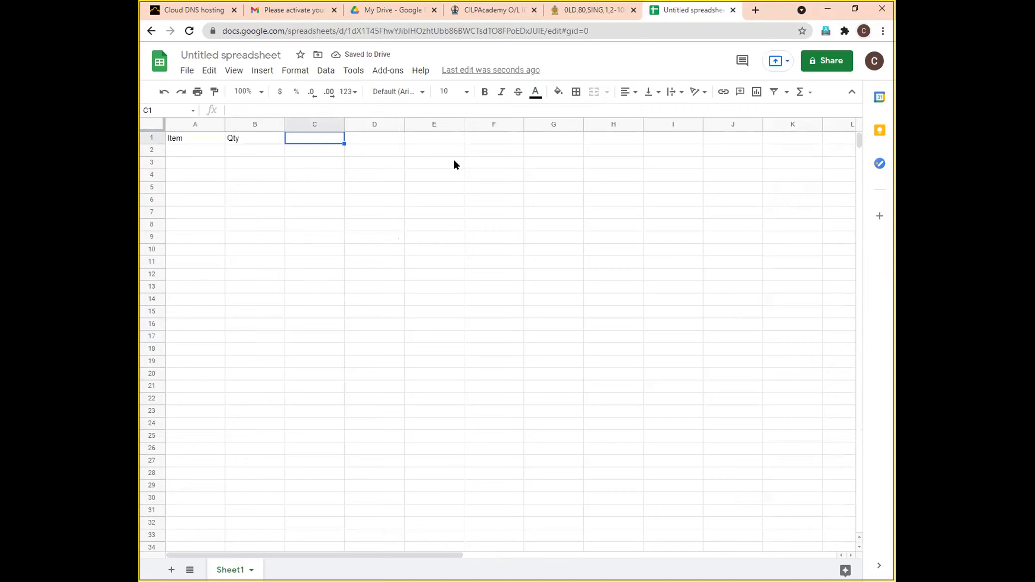
click(592, 163)
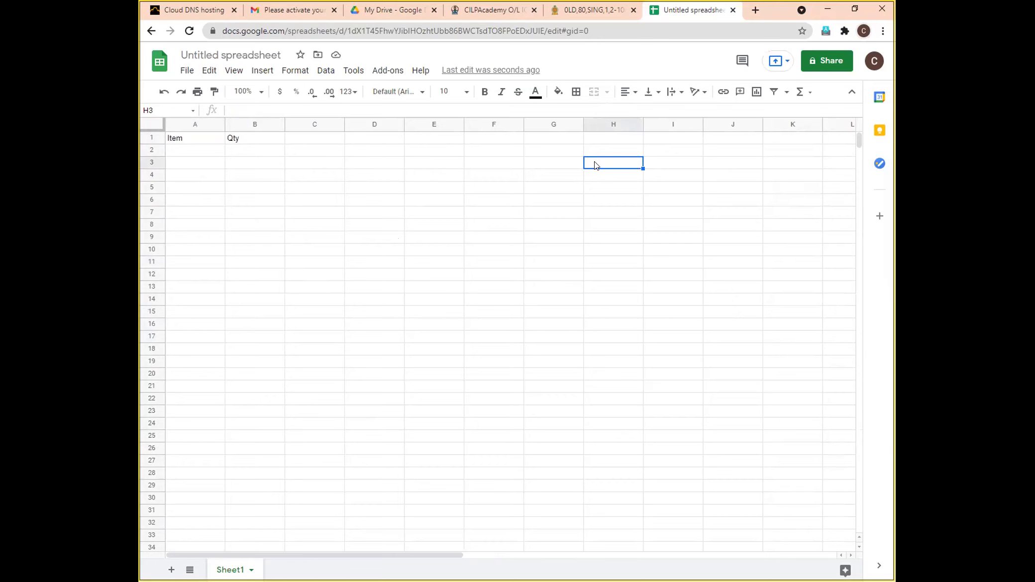
- Name the spreadsheet "Grup wrk" for sharing and change its link access to anyone with the link
click(819, 60)
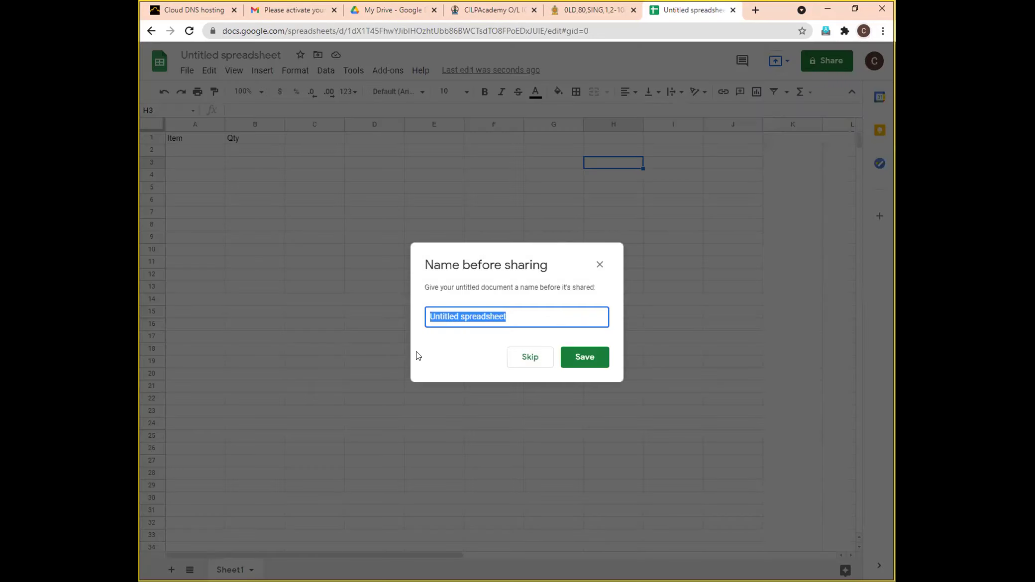
text(G)
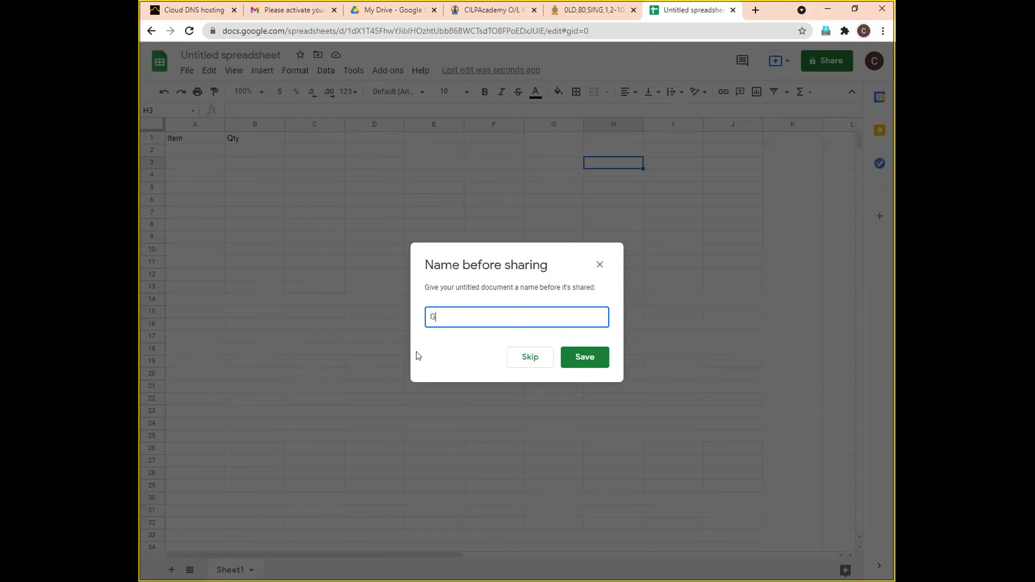
text(rup wrk)
click(574, 355)
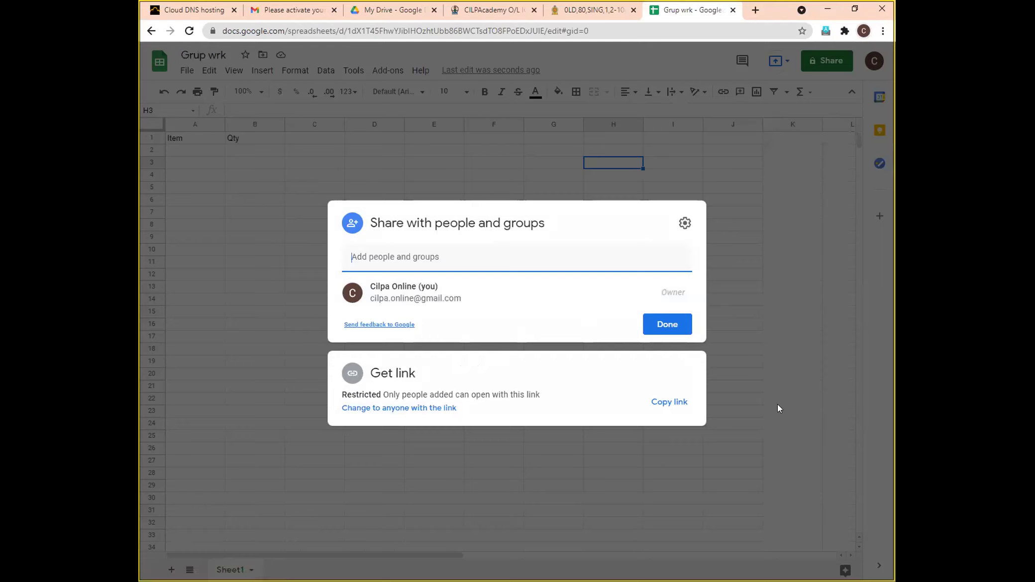
click(413, 408)
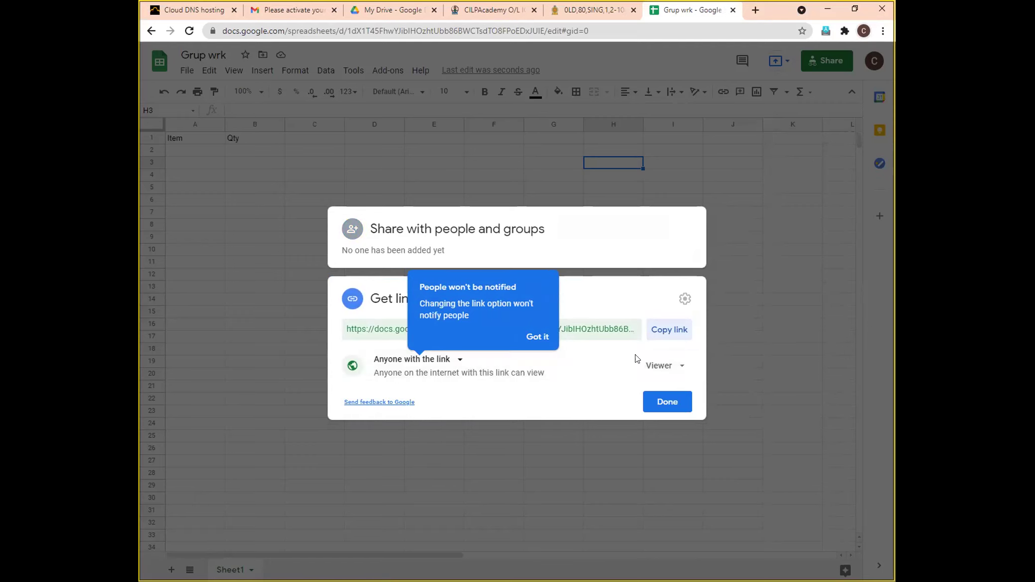
- Set the link access role to Editor, copy the sharing link, and close the sharing settings
click(656, 368)
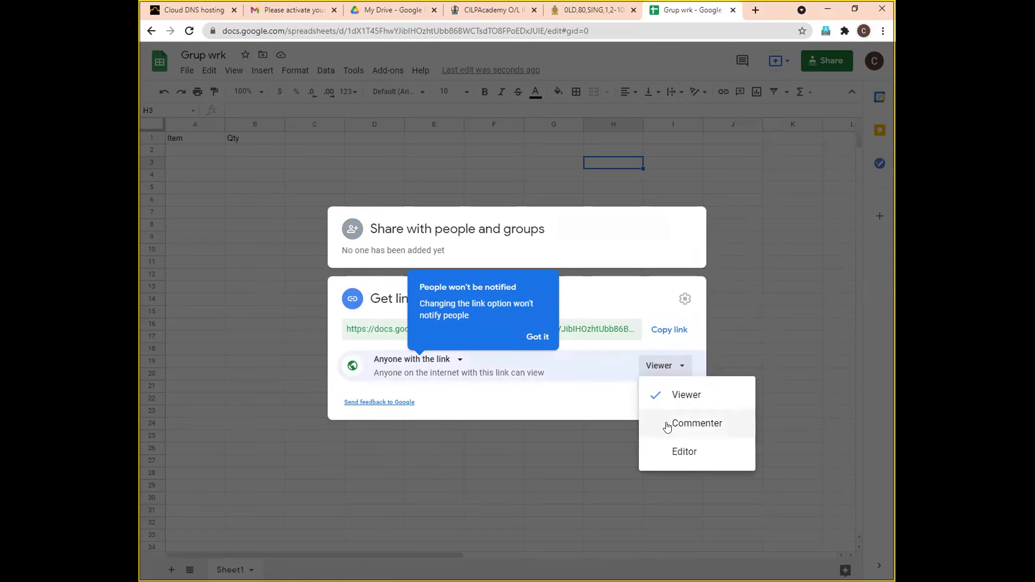
click(674, 453)
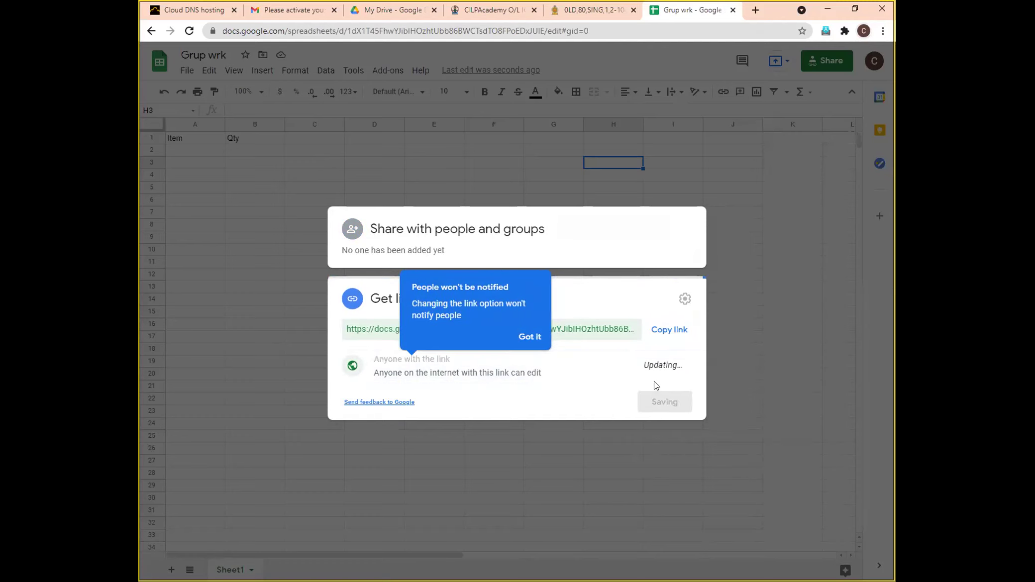
click(674, 332)
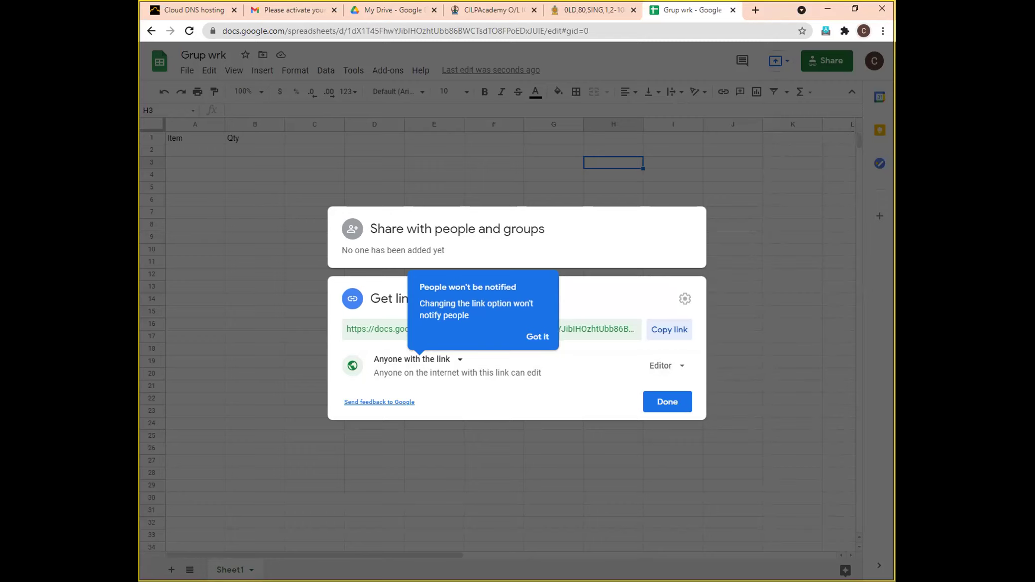
click(682, 333)
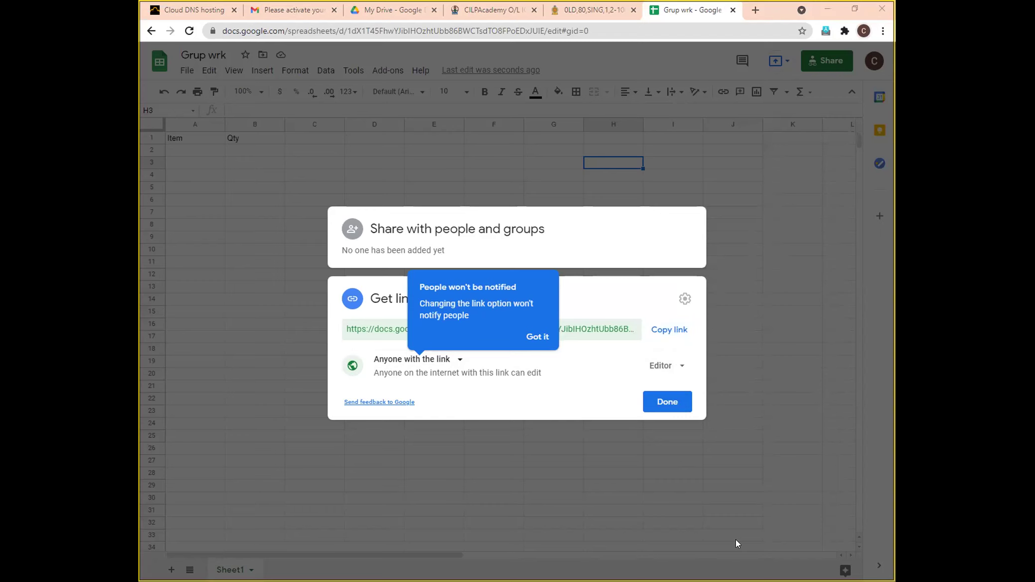
click(605, 428)
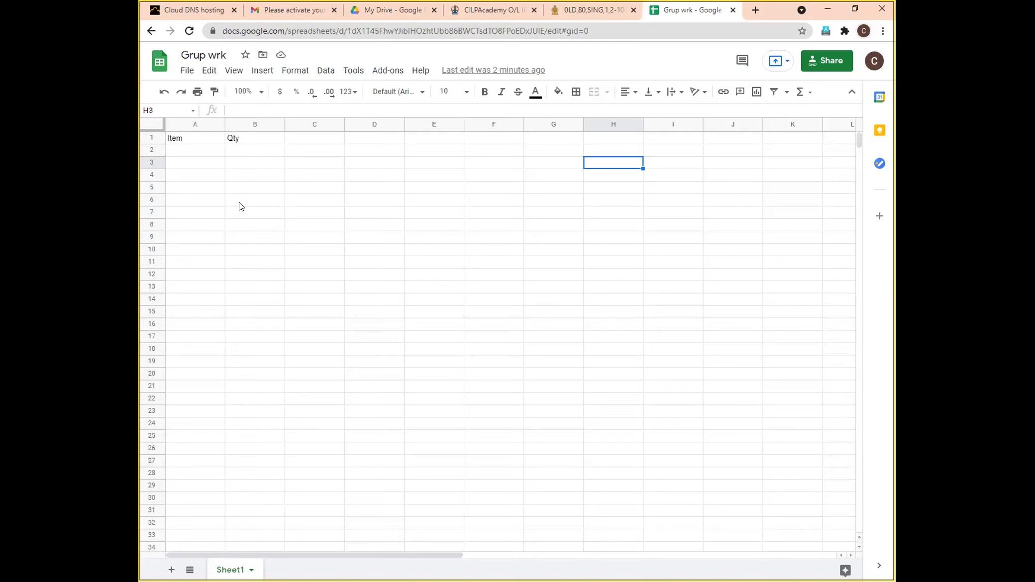
- Insert a column before the "Qty" column and enter the heading "prin" in cell B1
click(255, 125)
right_click(256, 127)
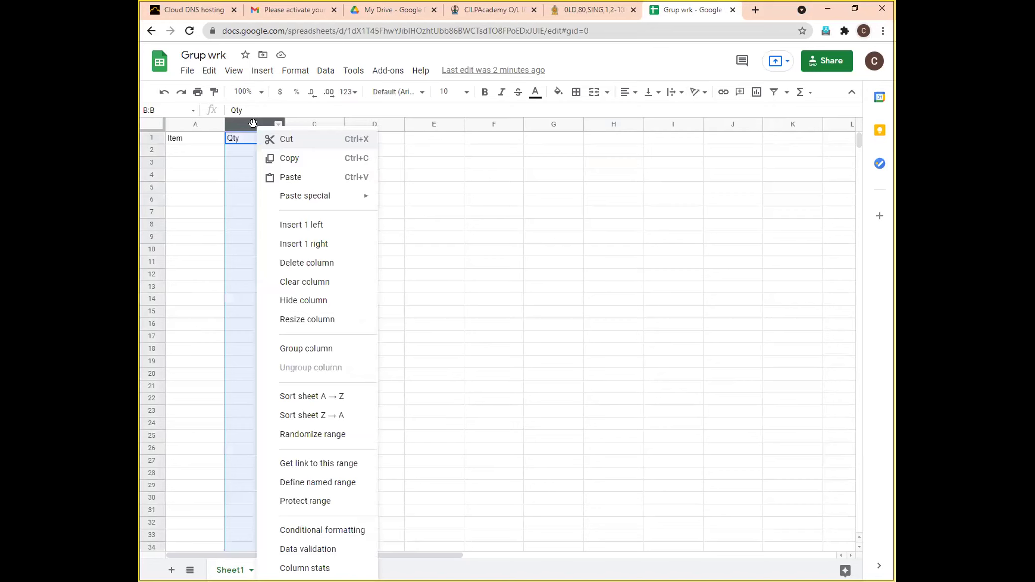
click(301, 225)
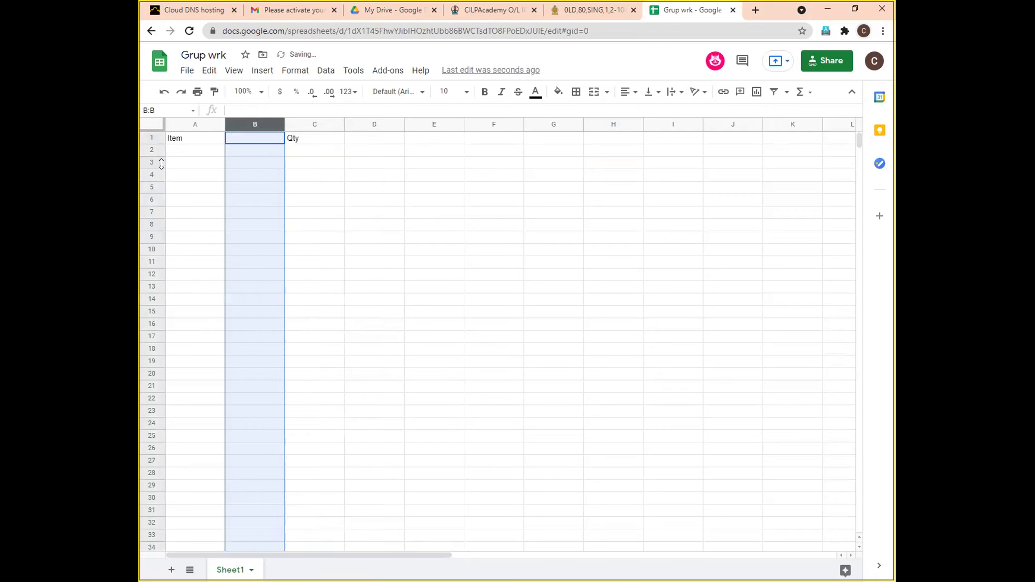
click(248, 147)
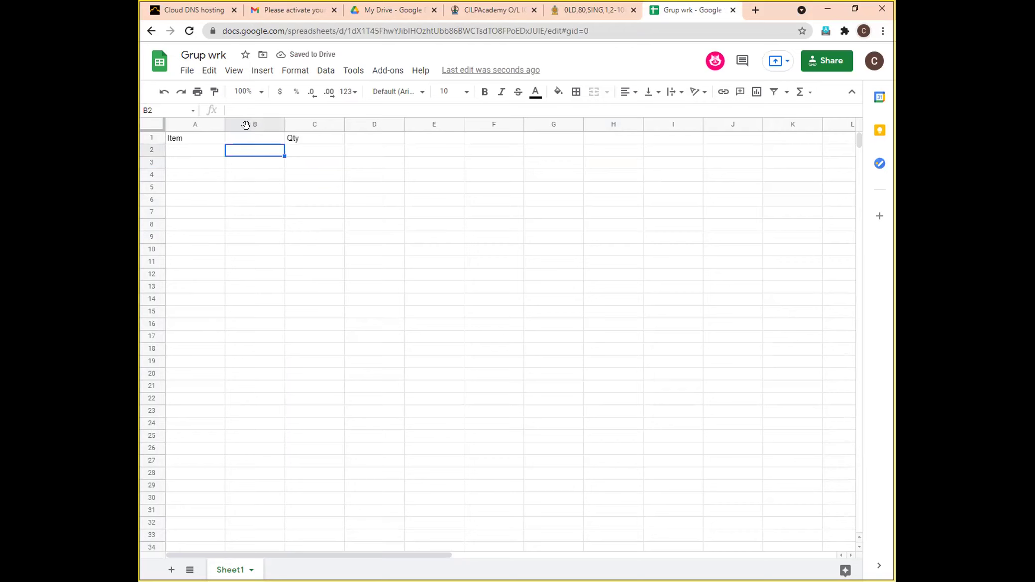
click(259, 138)
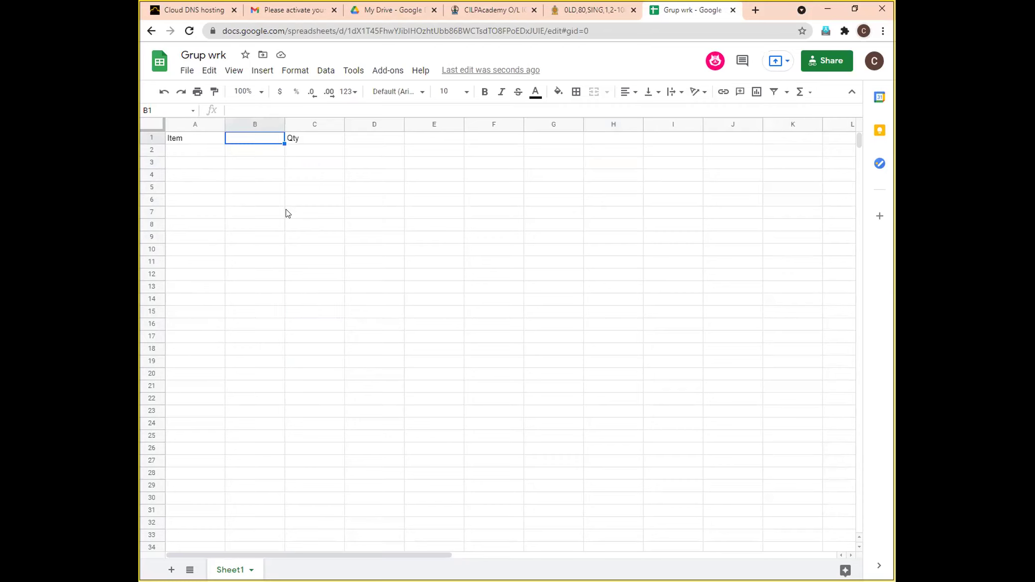
text(prin)
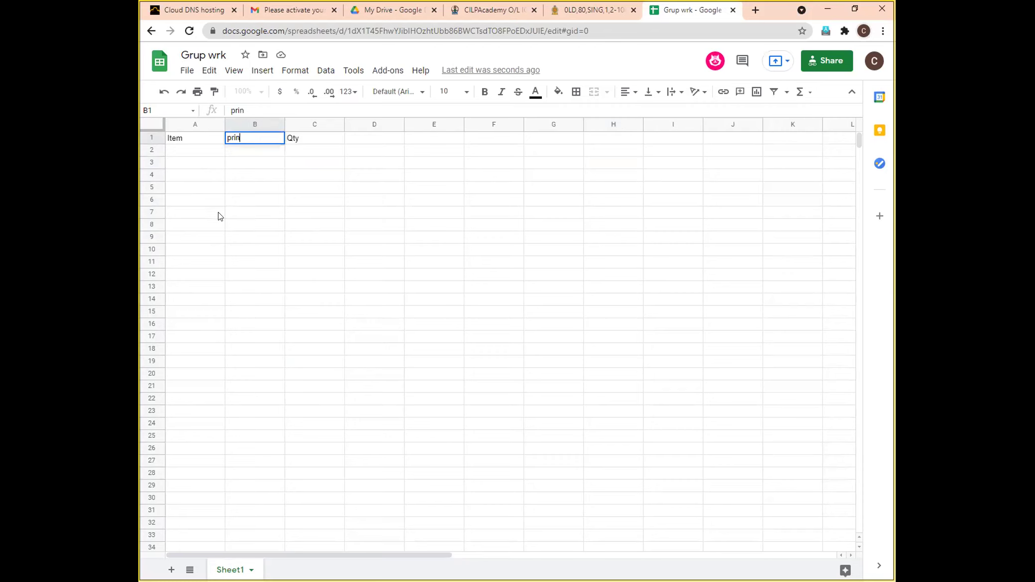
- Fill row 2 with the item "Book" in A2, 10 in B2 and quantity 4 in C2
click(193, 154)
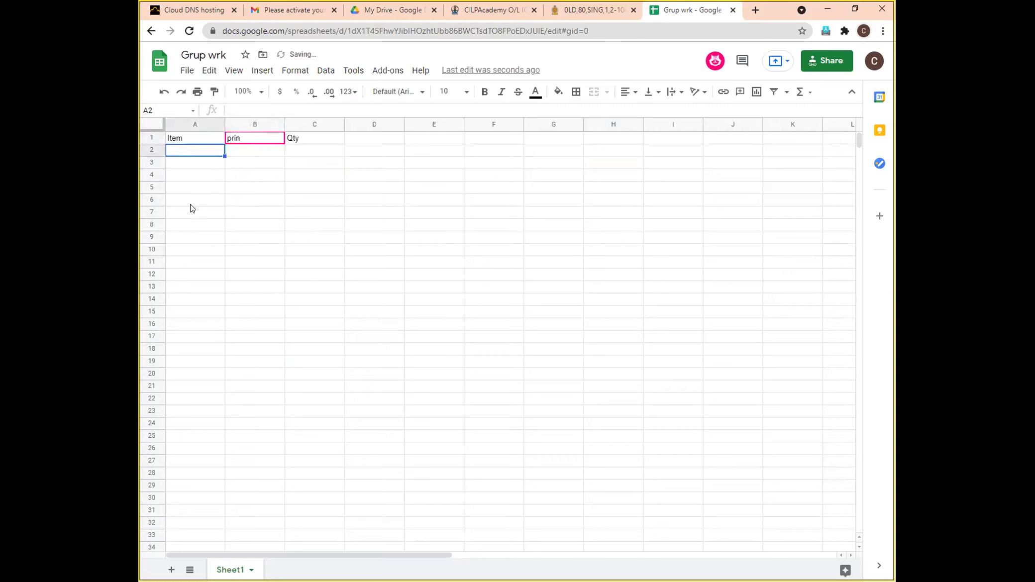
text(Book)
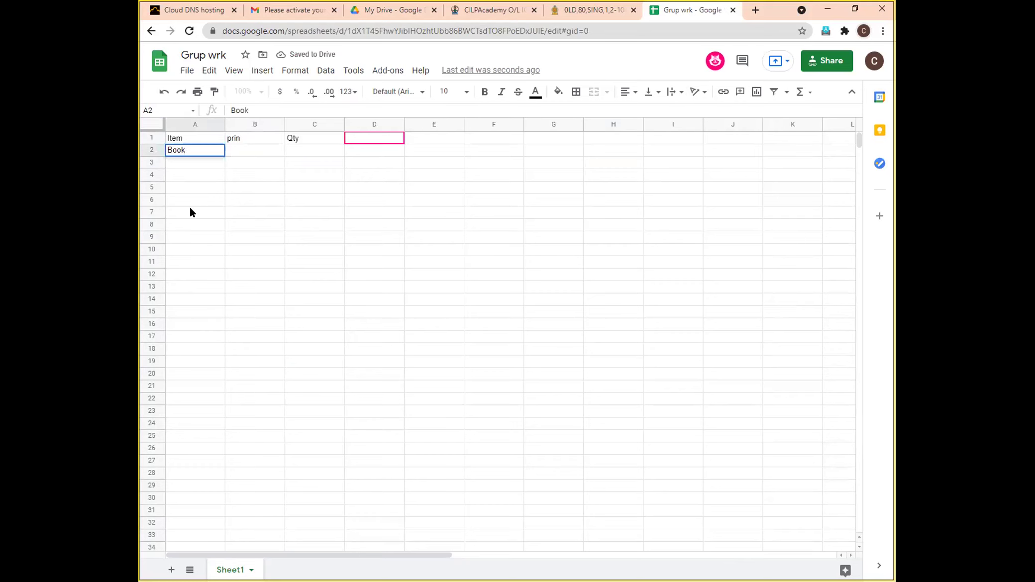
key(Tab)
text(10)
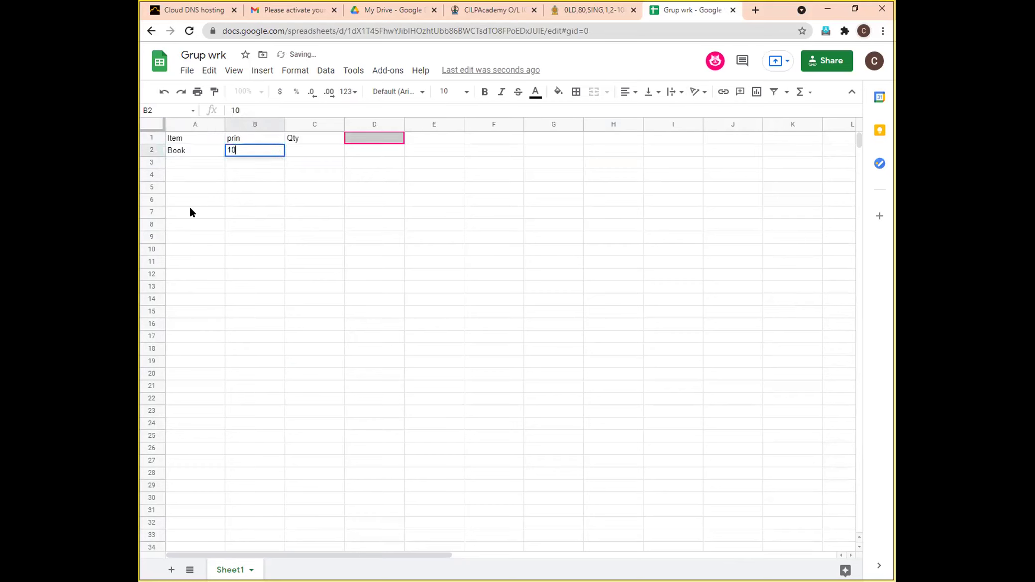
key(Tab)
text(4)
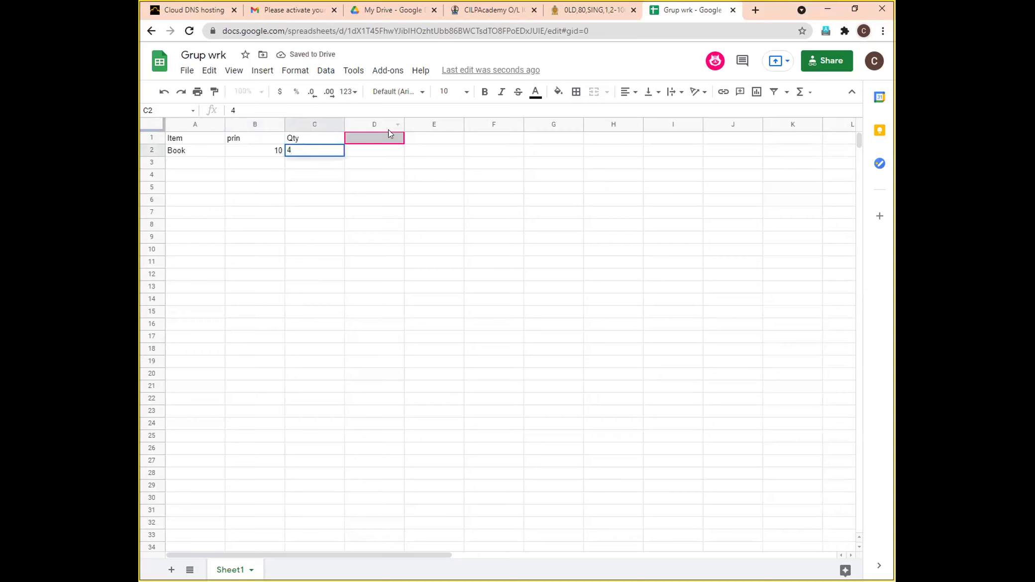
click(360, 153)
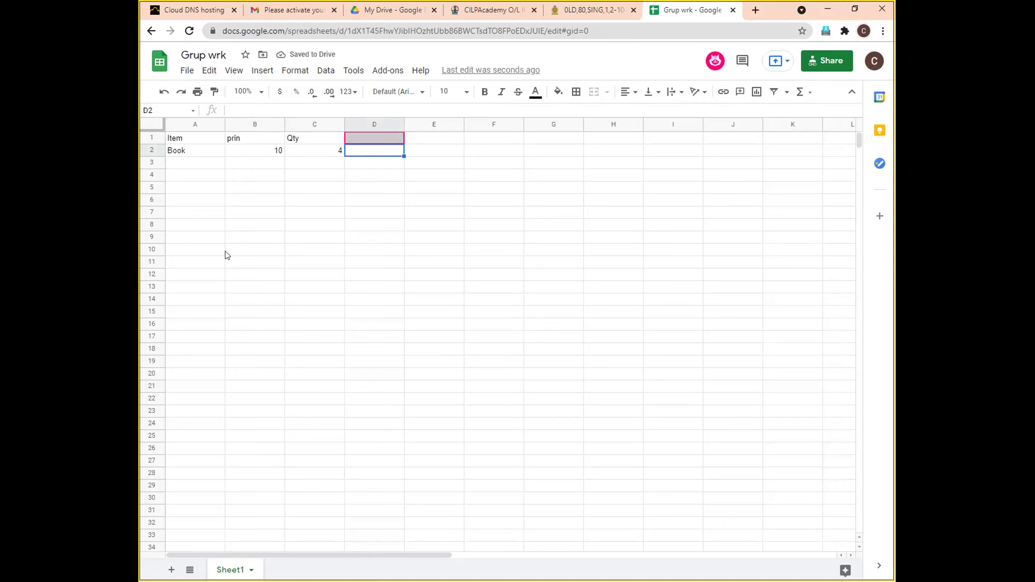
- Correct the heading in cell B1 to "price"
click(255, 137)
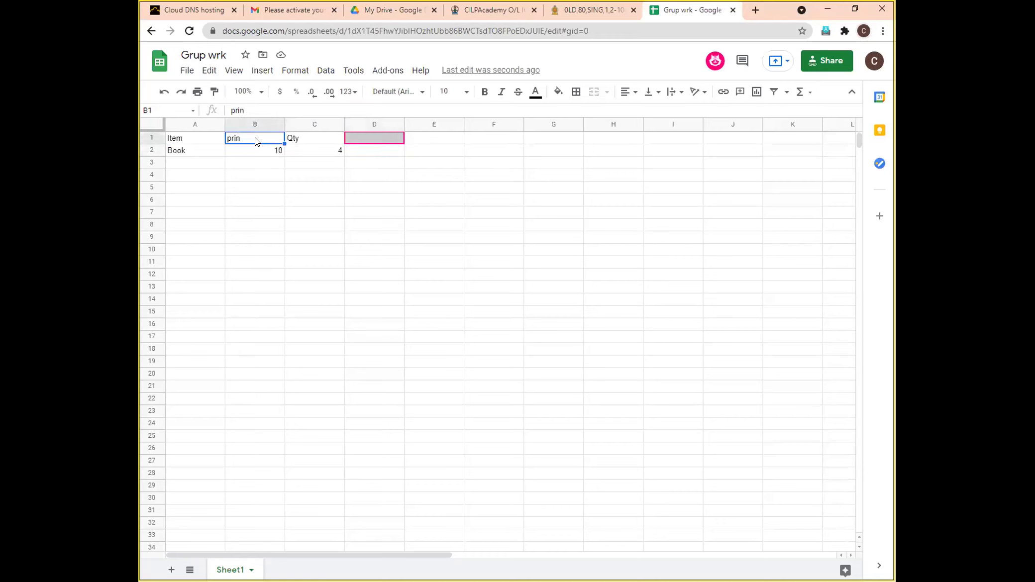
click(251, 111)
key(BackSpace)
key(BackSpace)
text(ice)
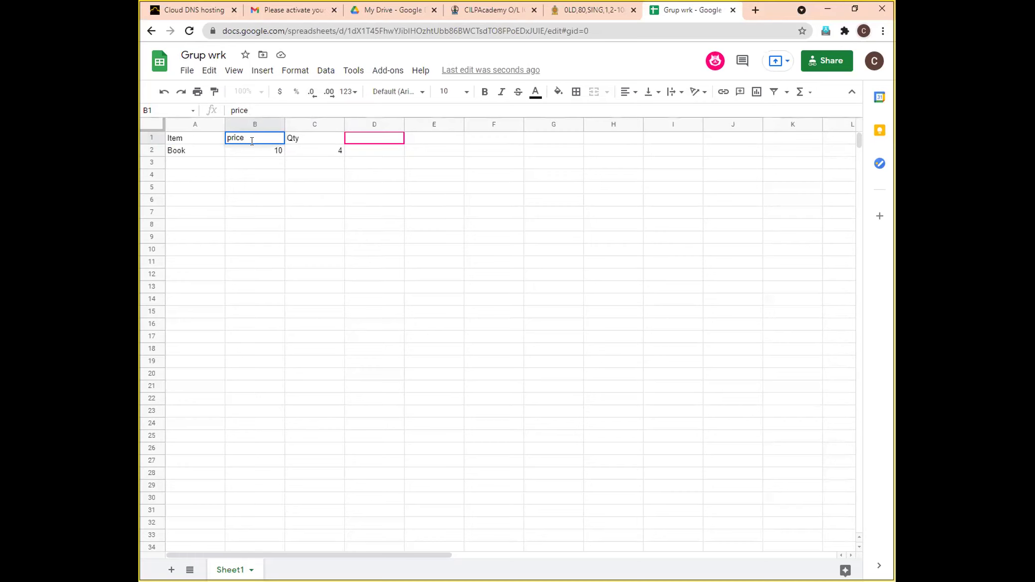
click(258, 184)
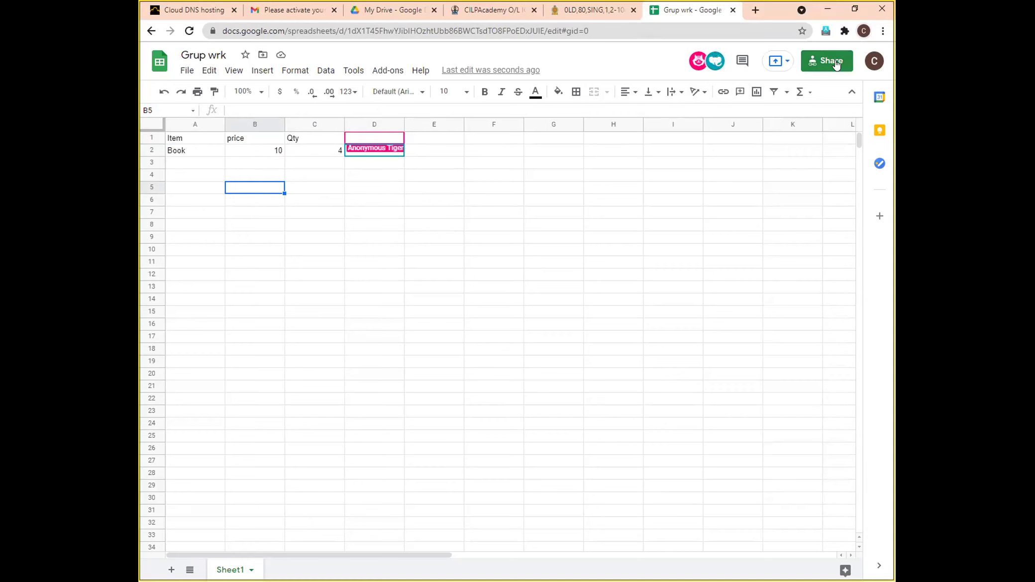
- Check the spreadsheet's link sharing options and close them
click(811, 73)
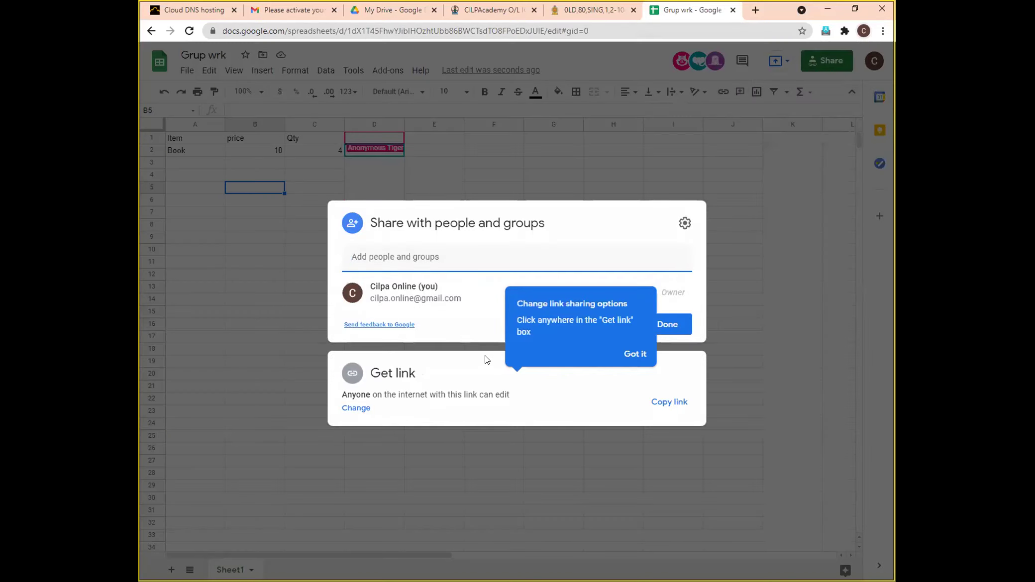
click(355, 408)
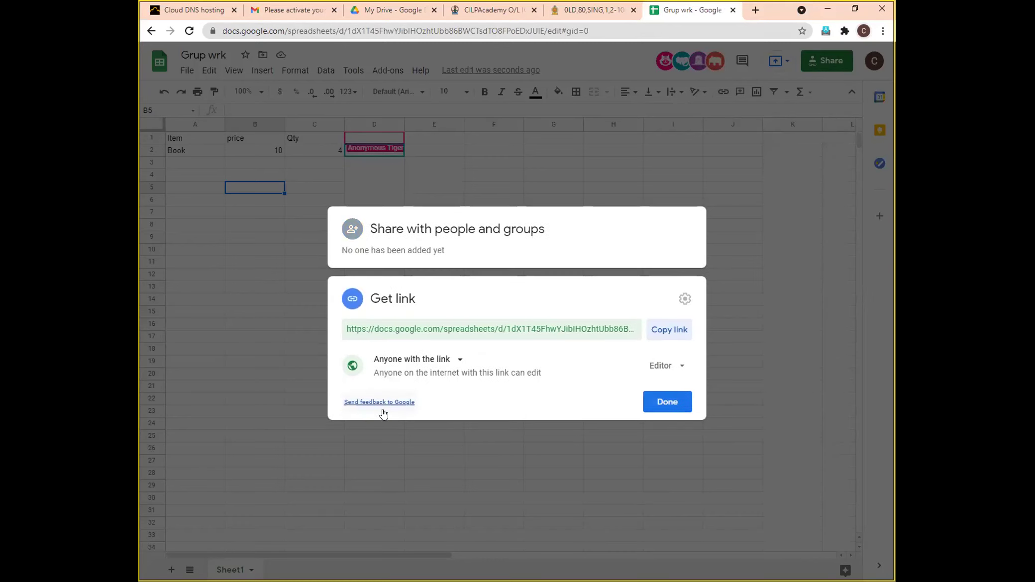
click(667, 402)
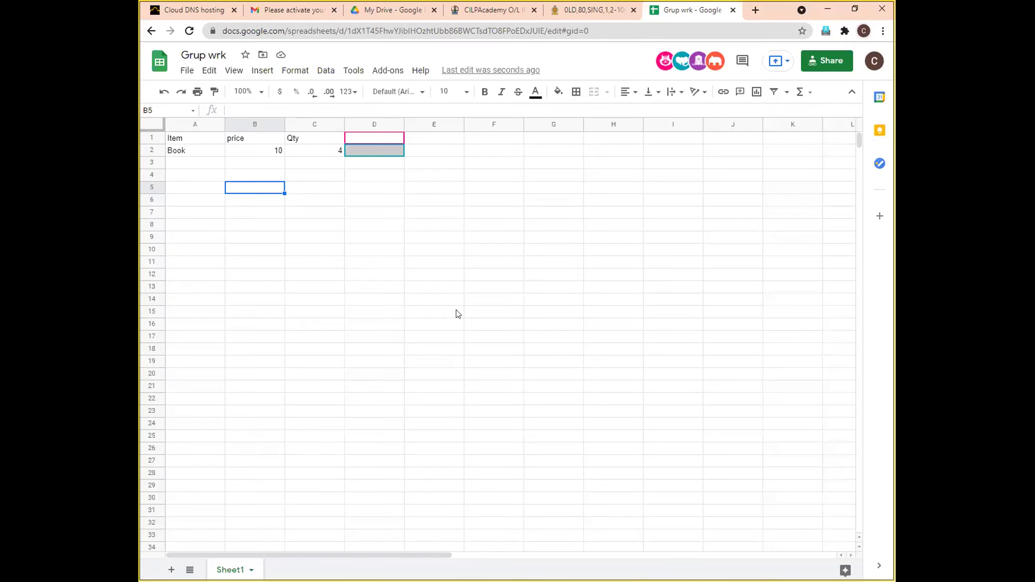
click(410, 277)
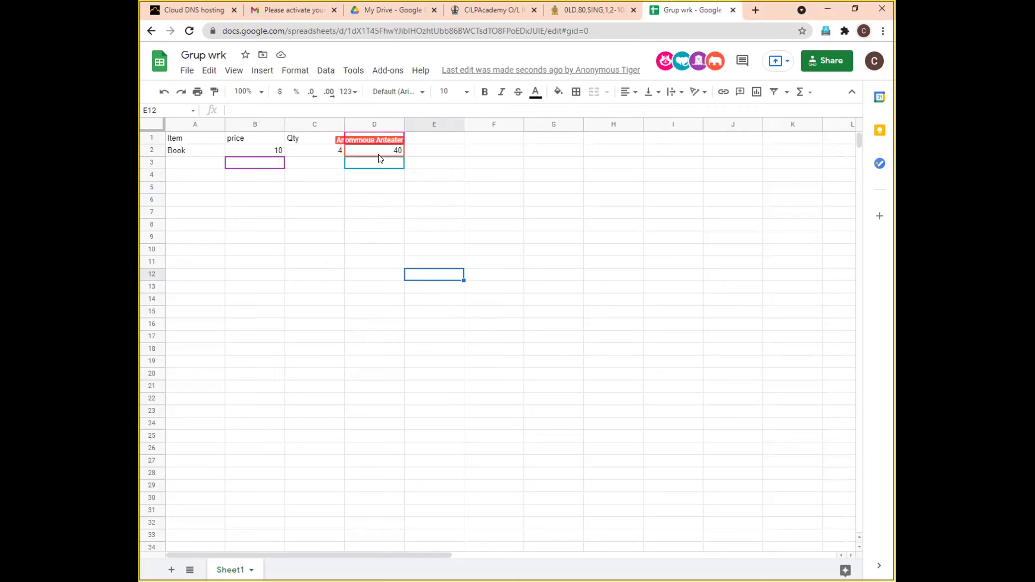
drag(378, 152, 375, 163)
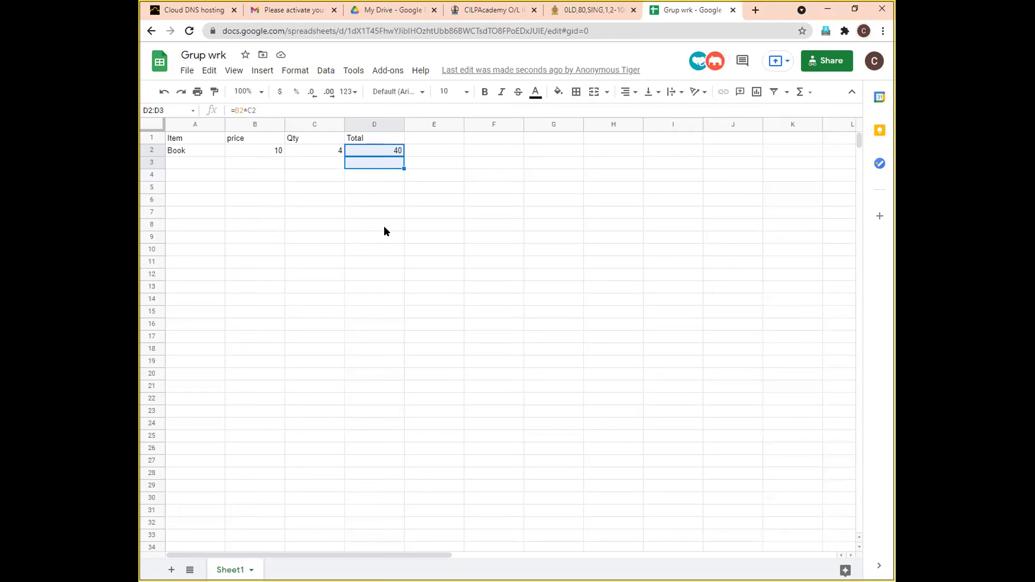
click(370, 226)
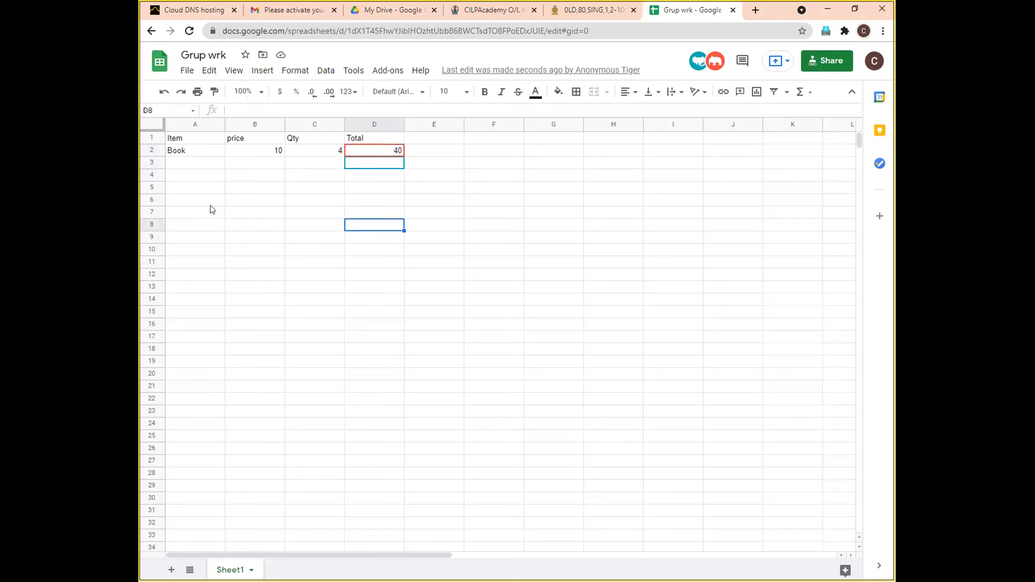
- Add the item "Pencil" in cell A3 with a price of 5 in cell B3
click(195, 164)
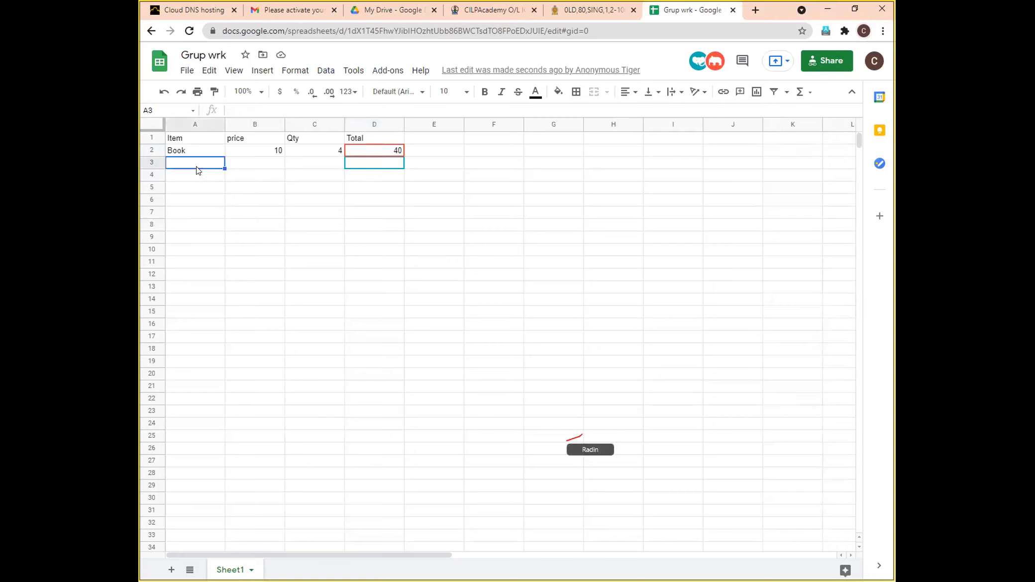
text(Pencil)
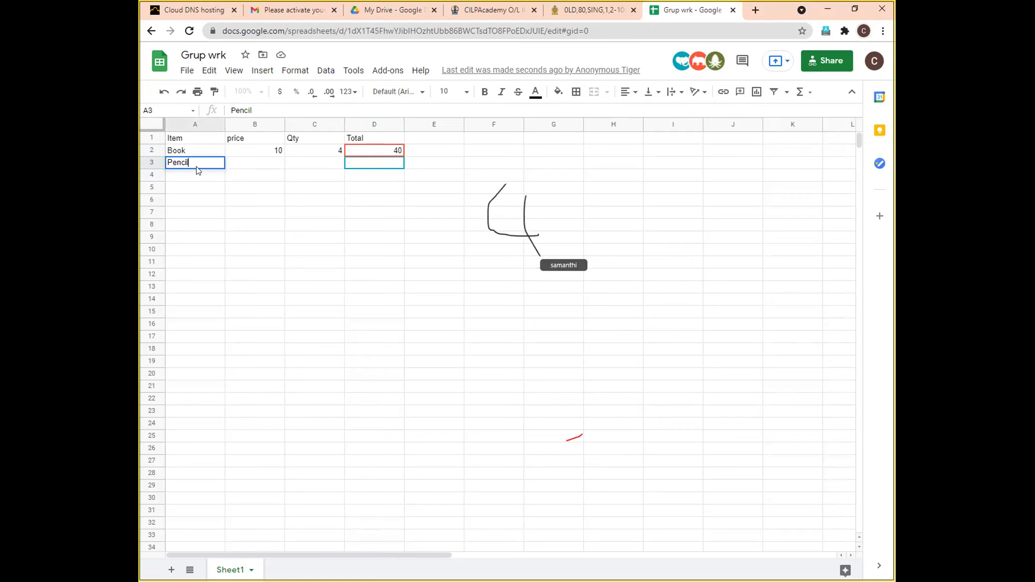
click(255, 162)
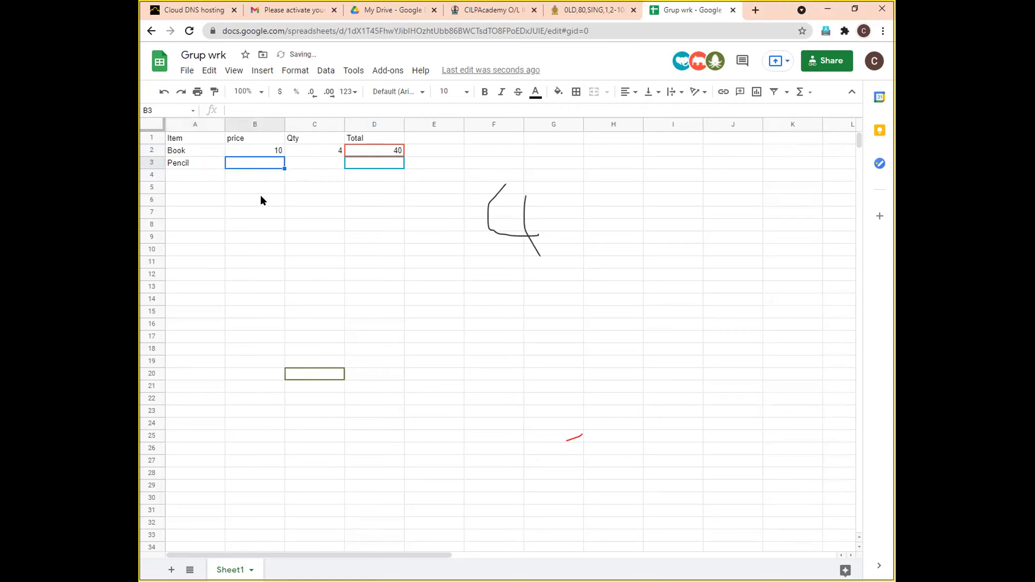
text(5)
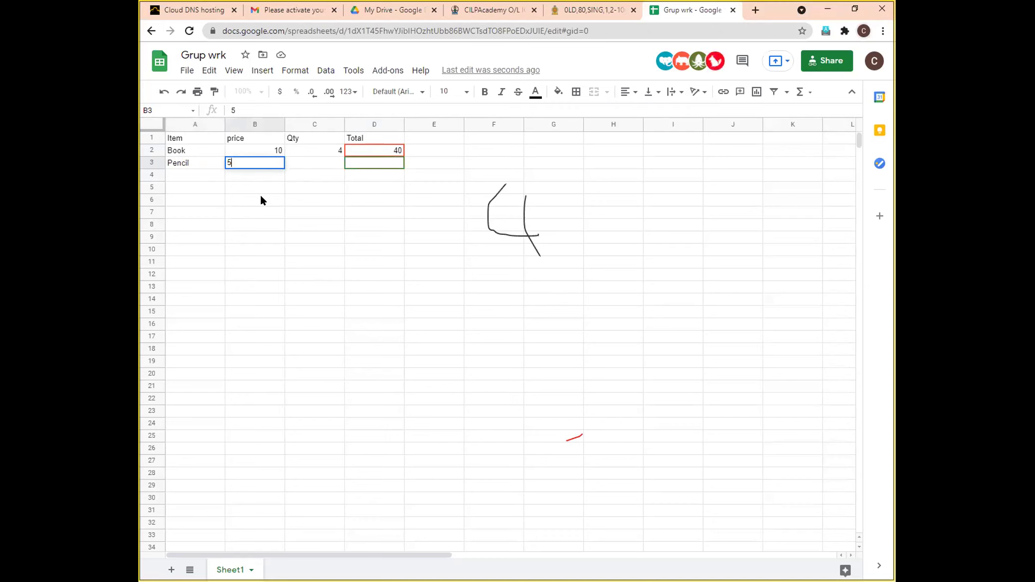
key(Tab)
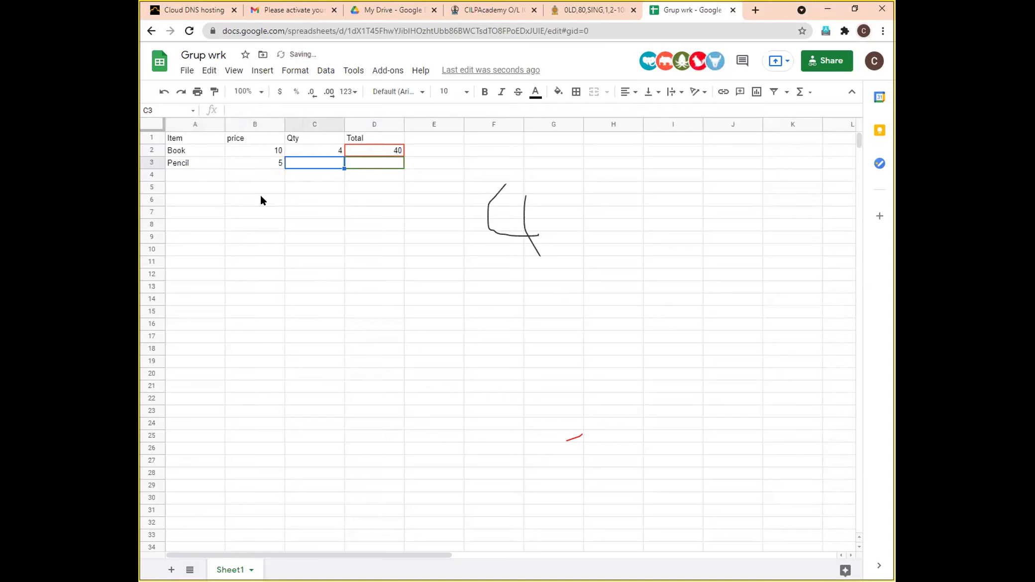
- Change the Pencil price in B3 to 12 and the Book price in B2 to 200
key(Left)
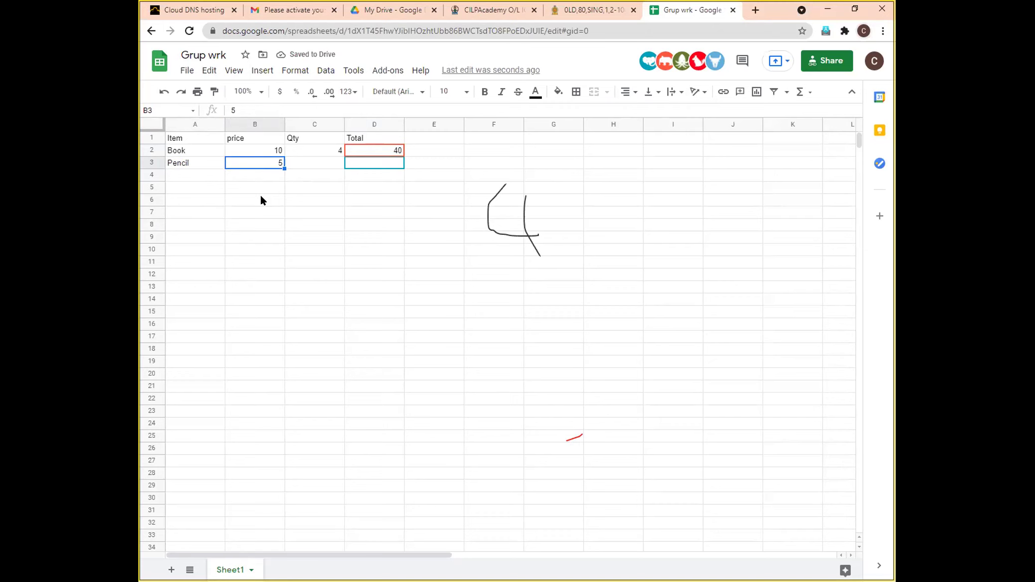
text(12)
key(Up)
text(200)
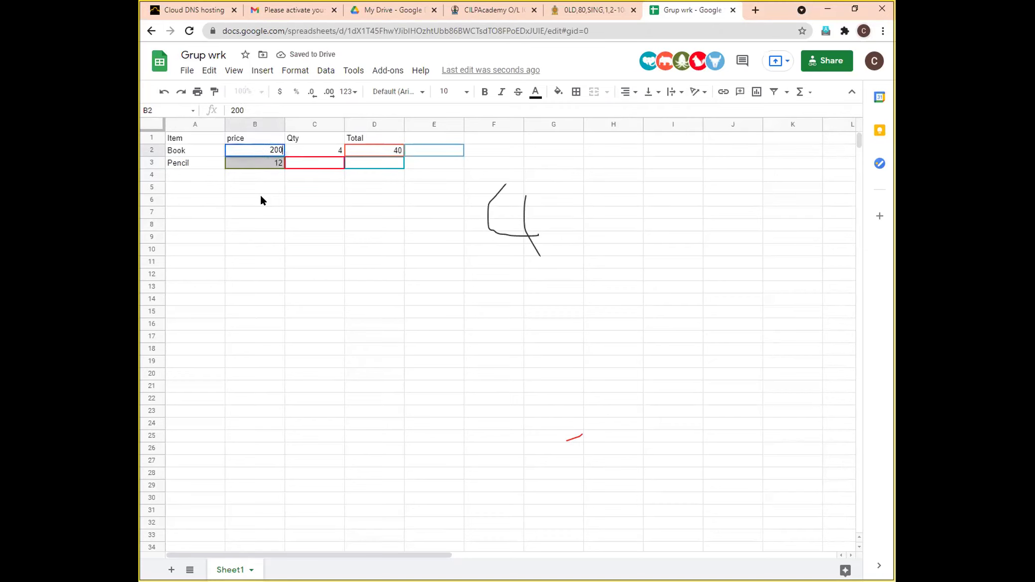
key(Tab)
key(Down)
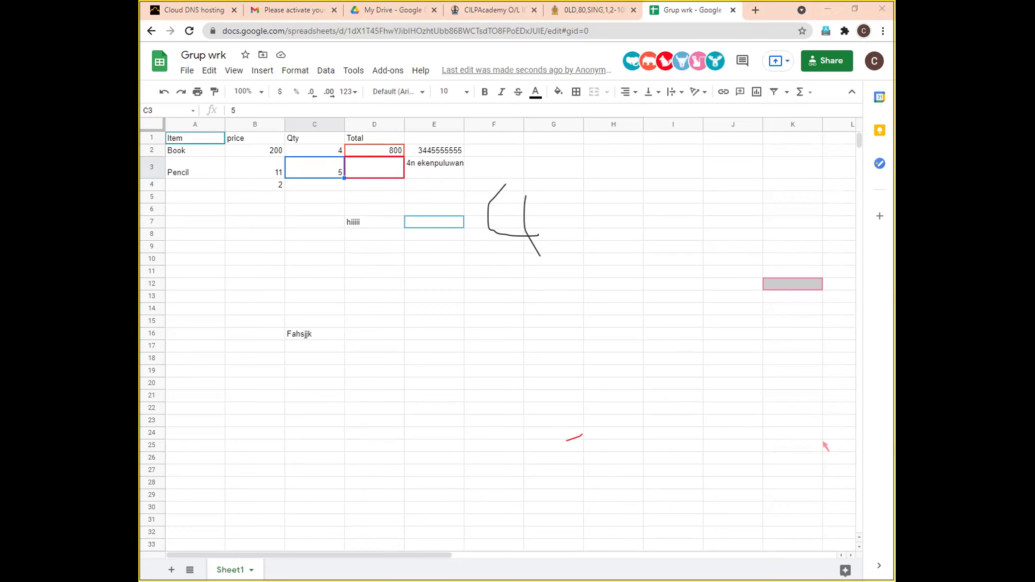
click(183, 458)
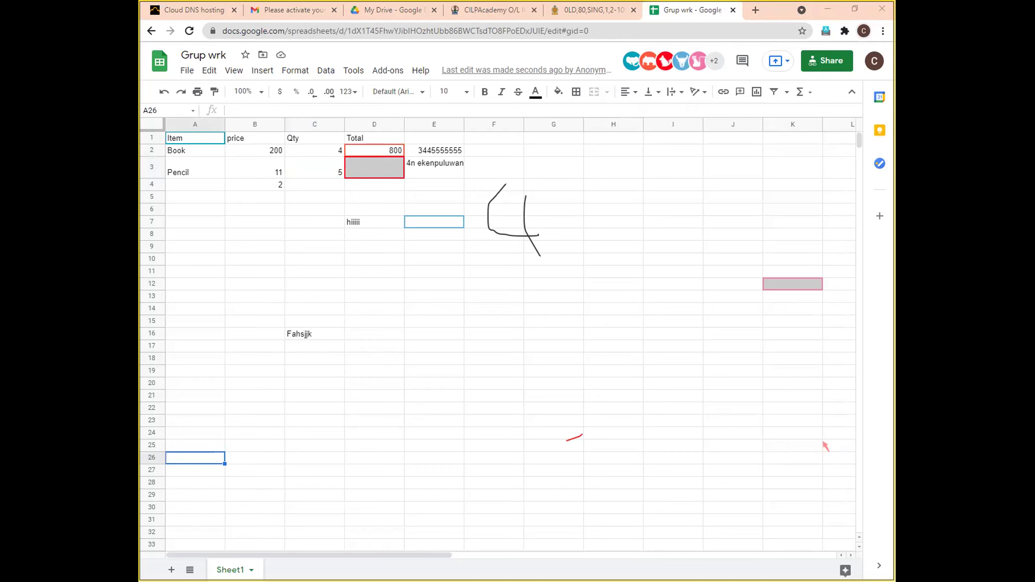
key(Escape)
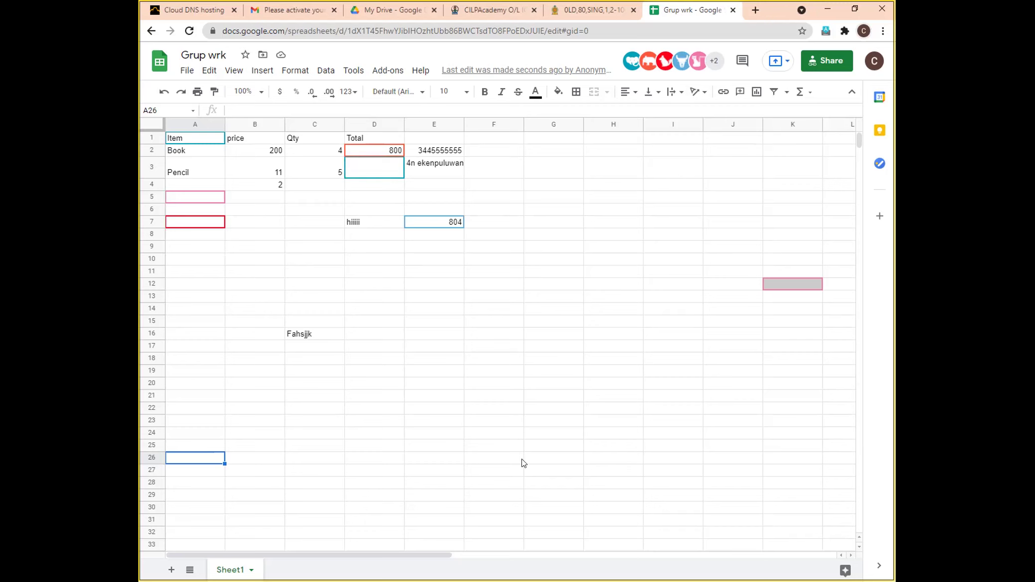
click(509, 351)
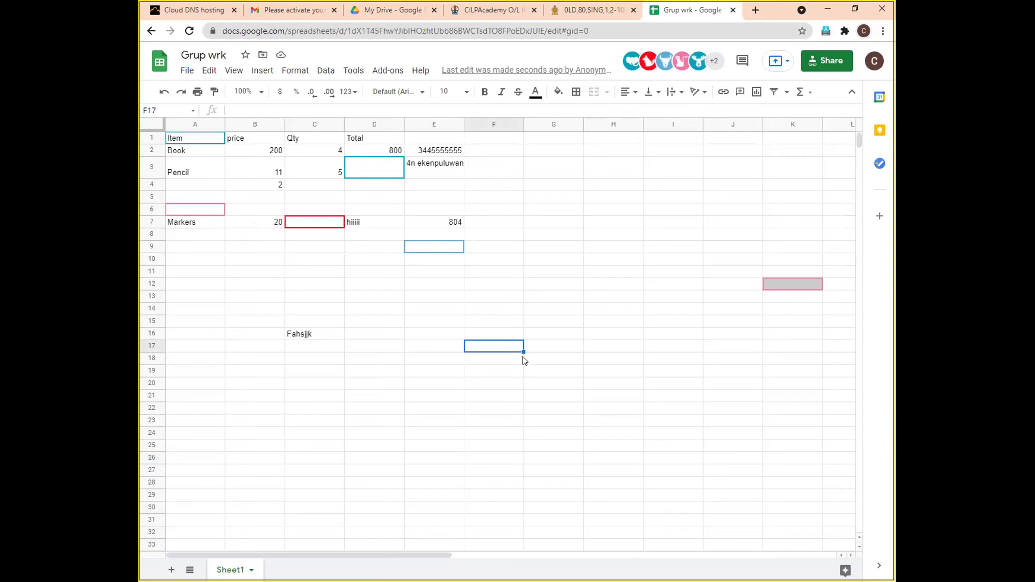
click(548, 422)
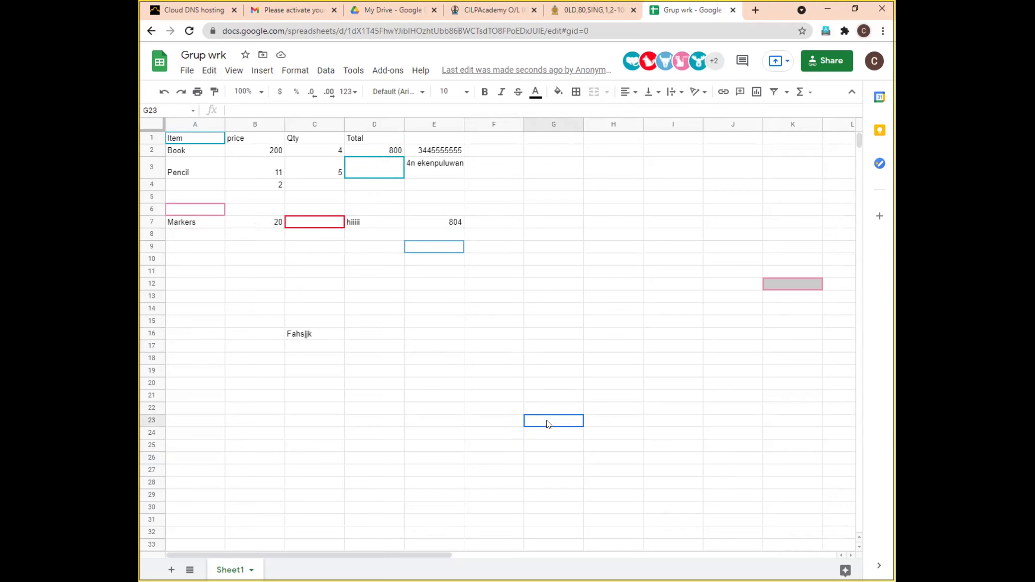
click(503, 300)
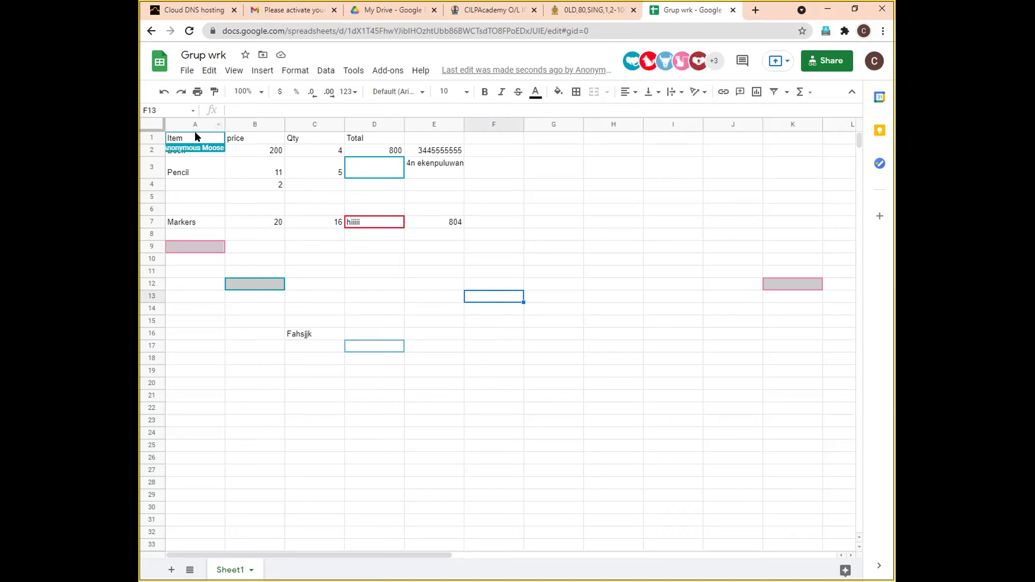
- Insert a column chart of price and Qty by Item from range A1:C7 and close the chart editor
drag(199, 137, 334, 216)
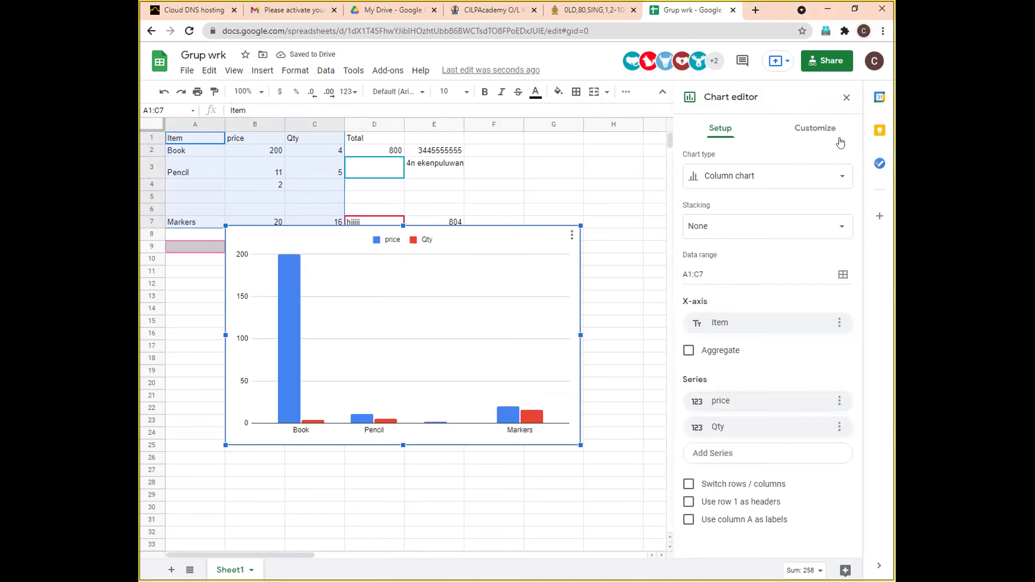
click(605, 175)
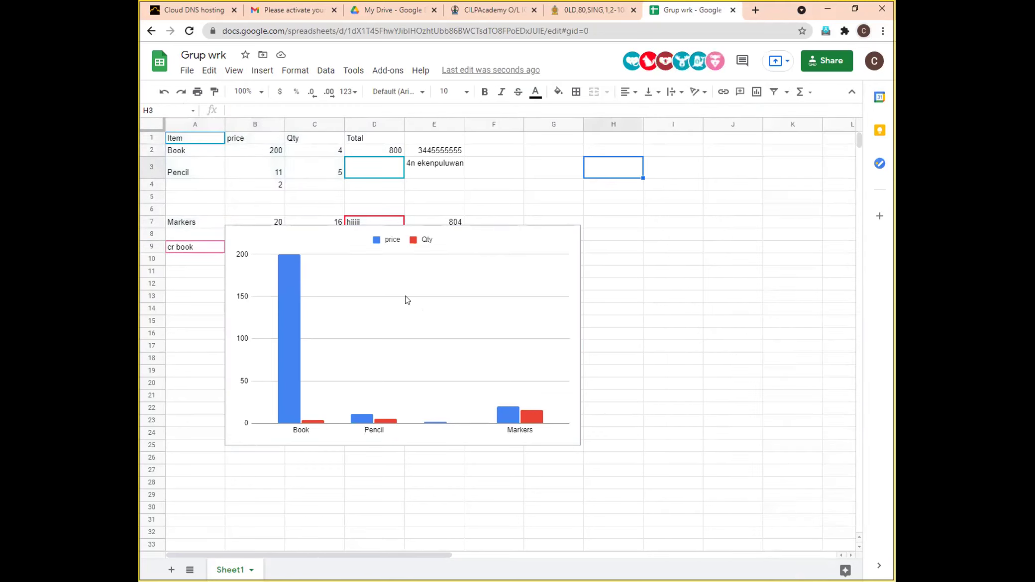
- Move the column chart off the table data to the empty area starting around cell F6
click(558, 307)
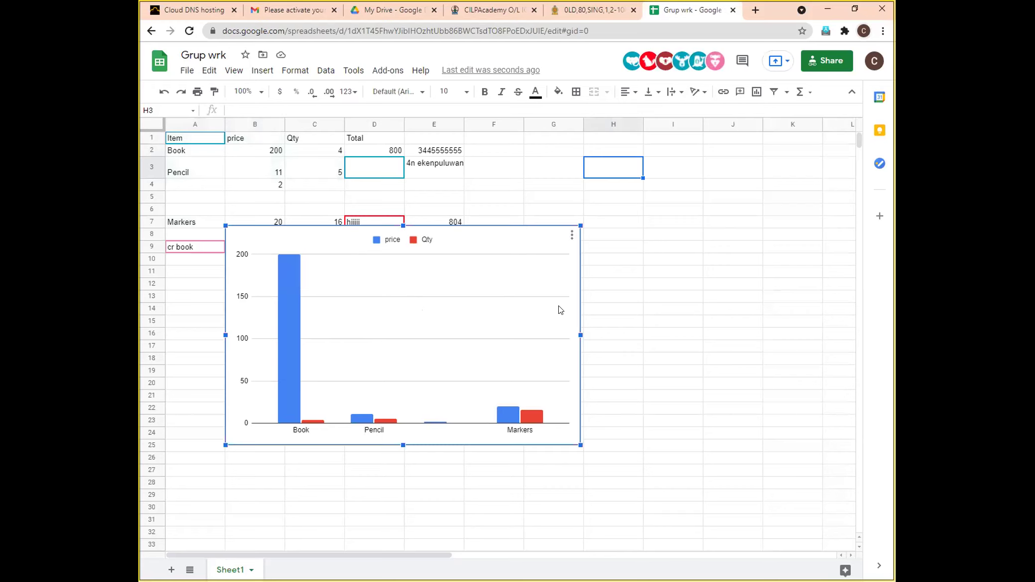
drag(522, 230, 784, 202)
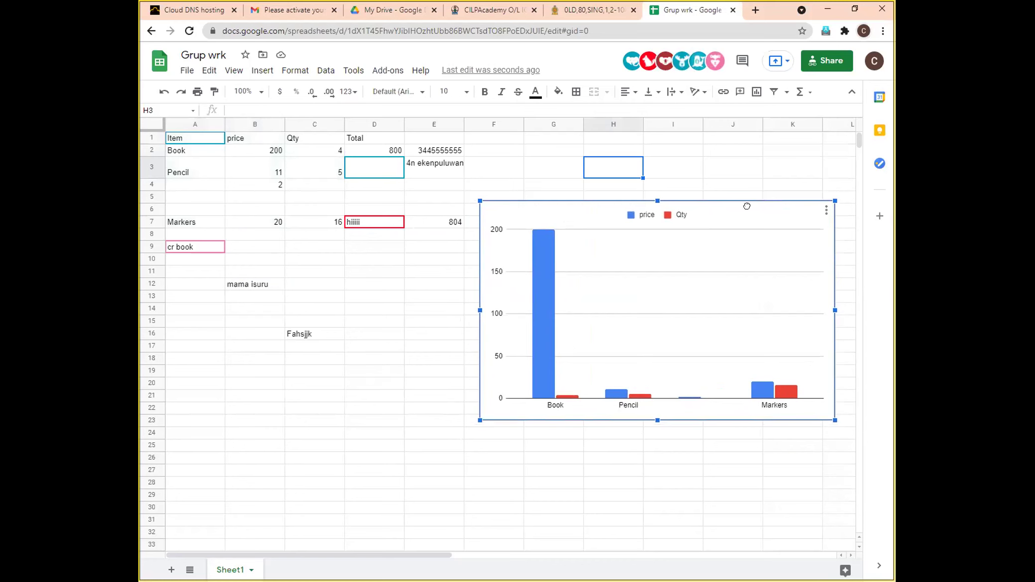
click(423, 335)
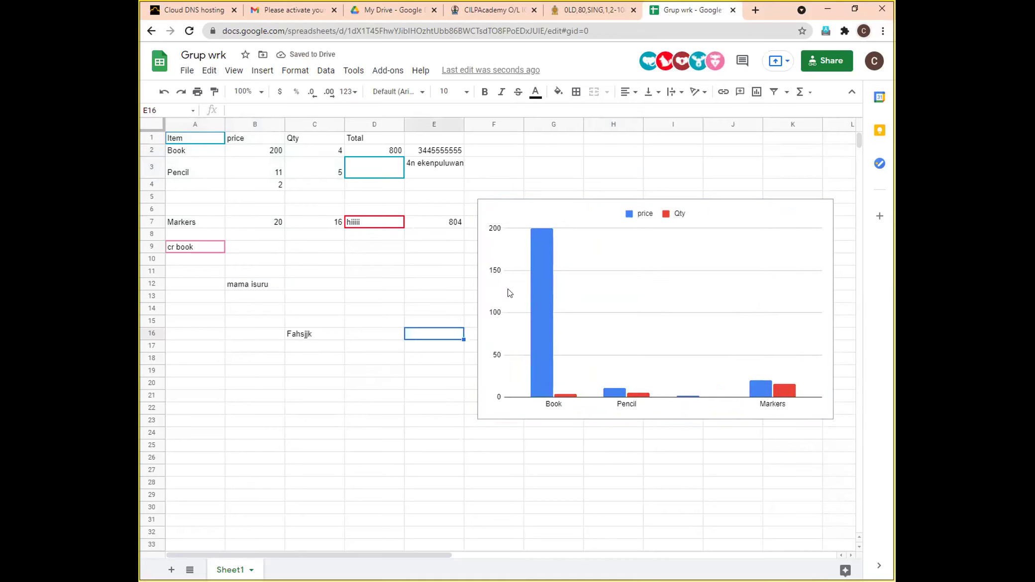
click(391, 290)
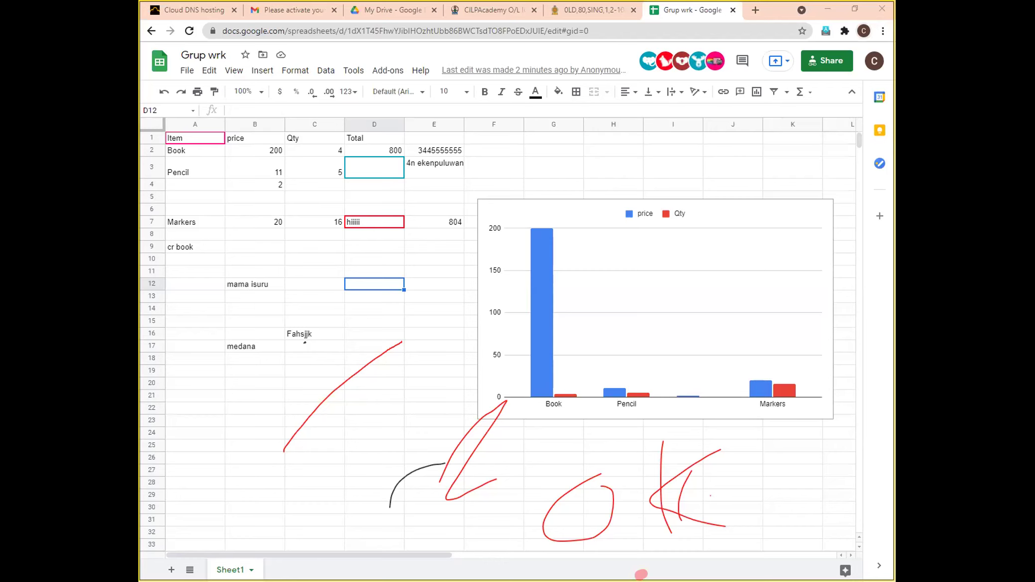
drag(500, 302, 465, 334)
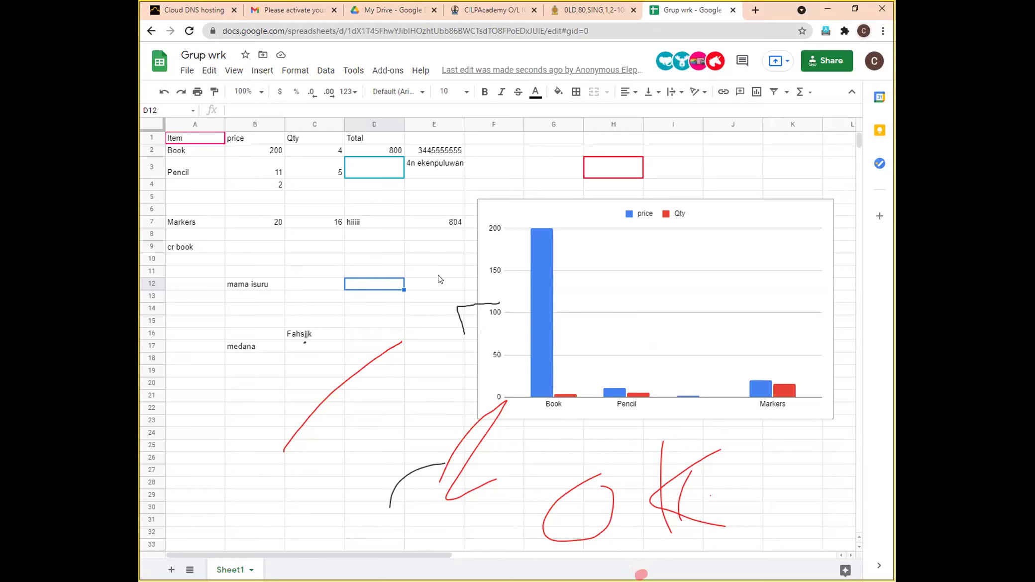
click(598, 201)
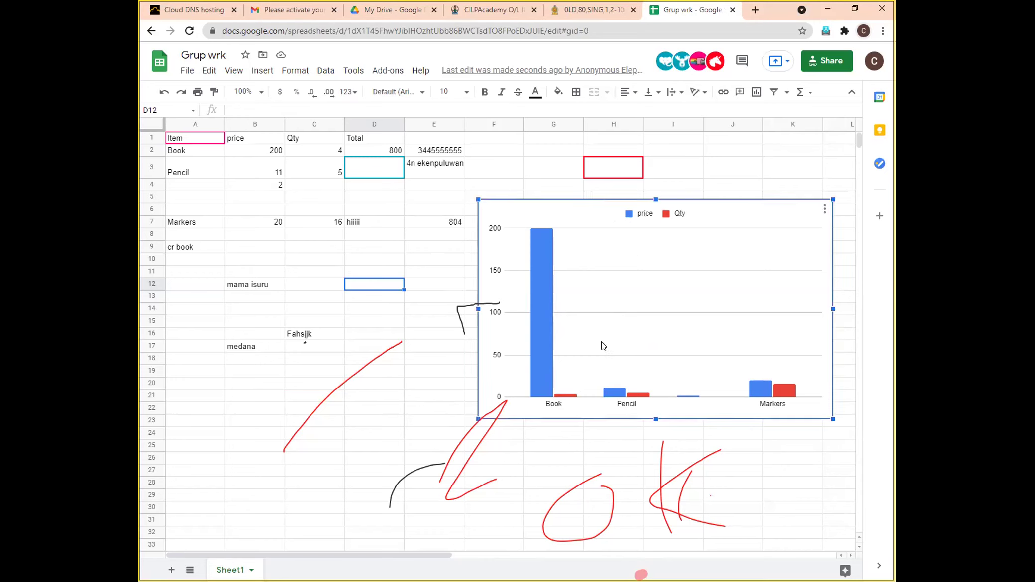